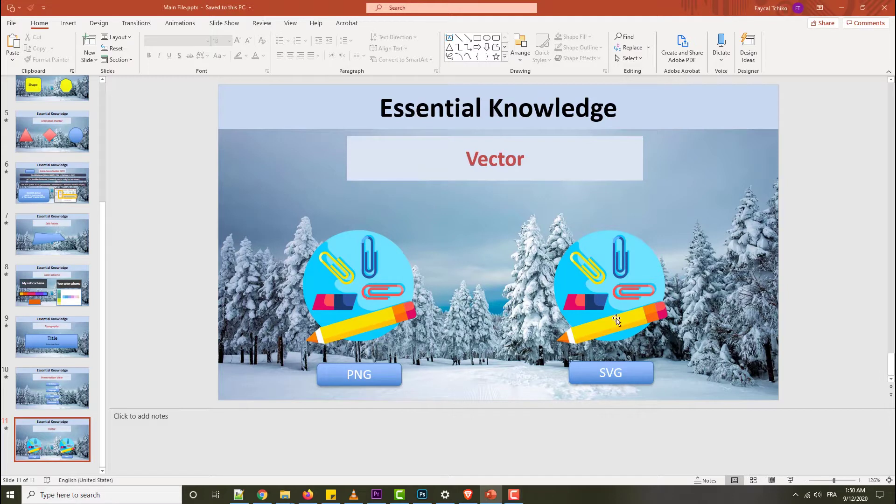
- Blow the PNG art up far past the slide to expose its blurry edges
click(582, 291)
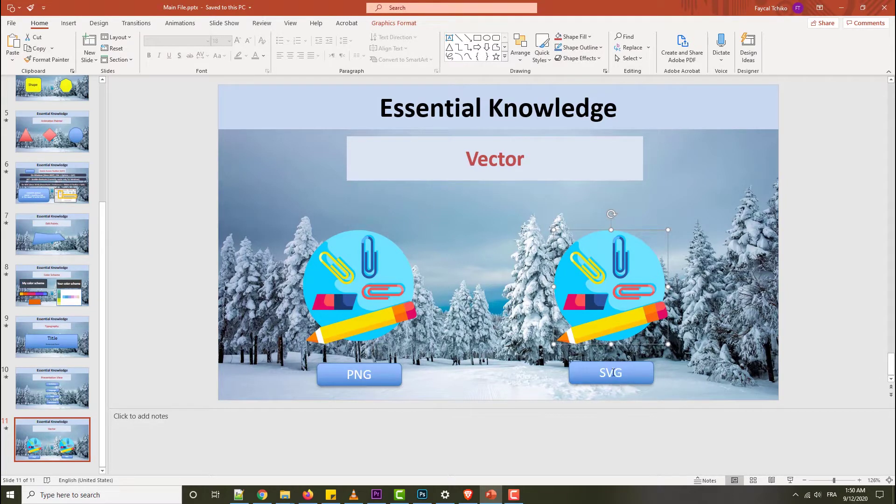
click(394, 247)
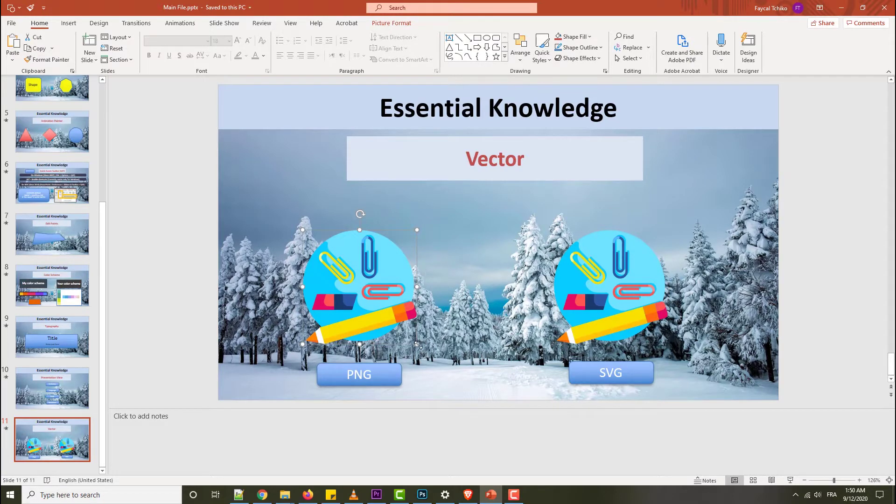
drag(418, 346, 772, 438)
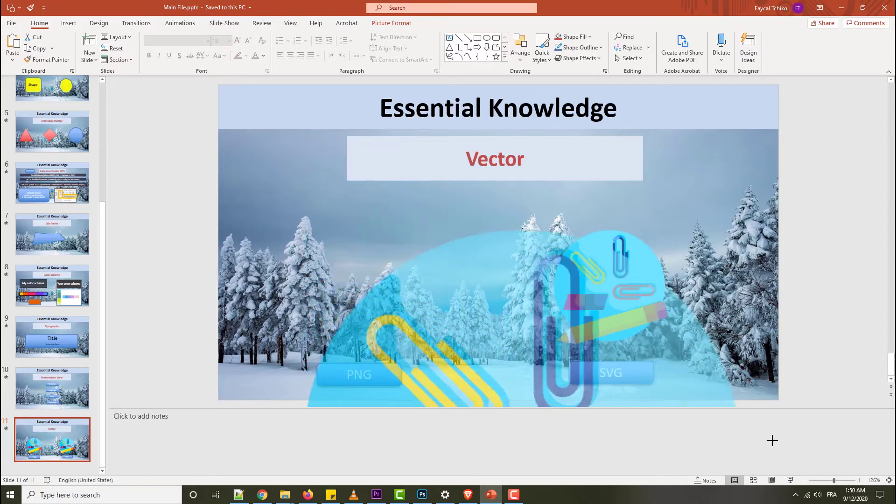
drag(506, 362, 366, 283)
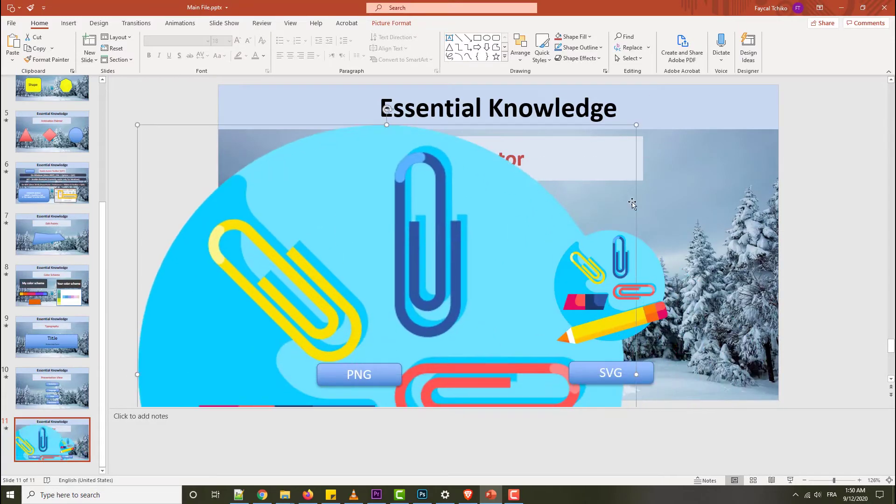
drag(490, 280, 431, 255)
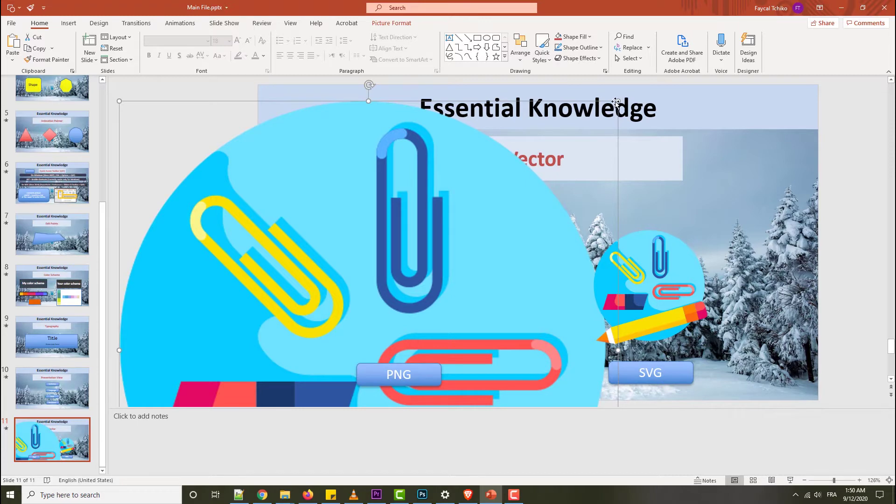
drag(618, 101, 673, 84)
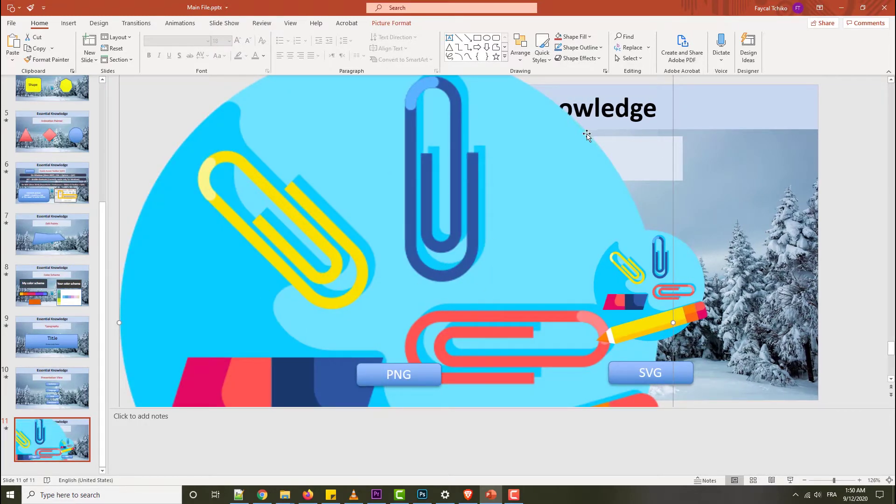
drag(506, 182, 464, 244)
- Undo the last three changes to the enlarged PNG art
key(ctrl+z)
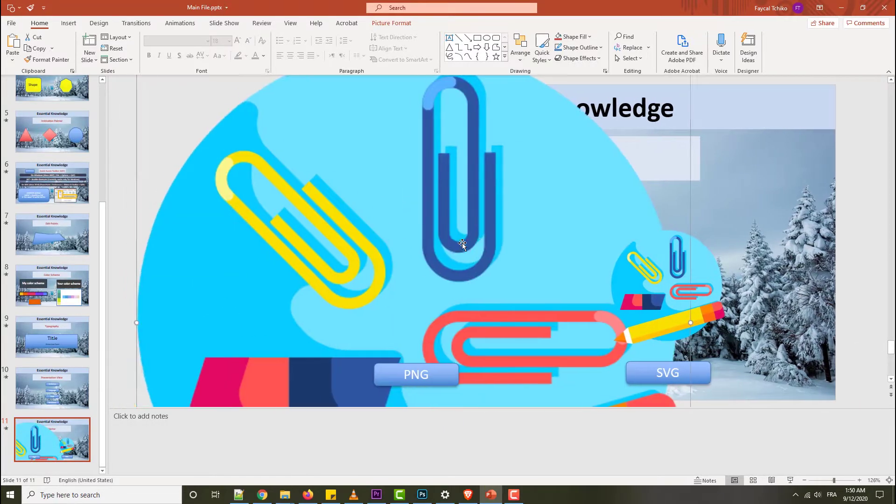
key(ctrl+z)
key(ctrl+z)
key(ctrl+z)
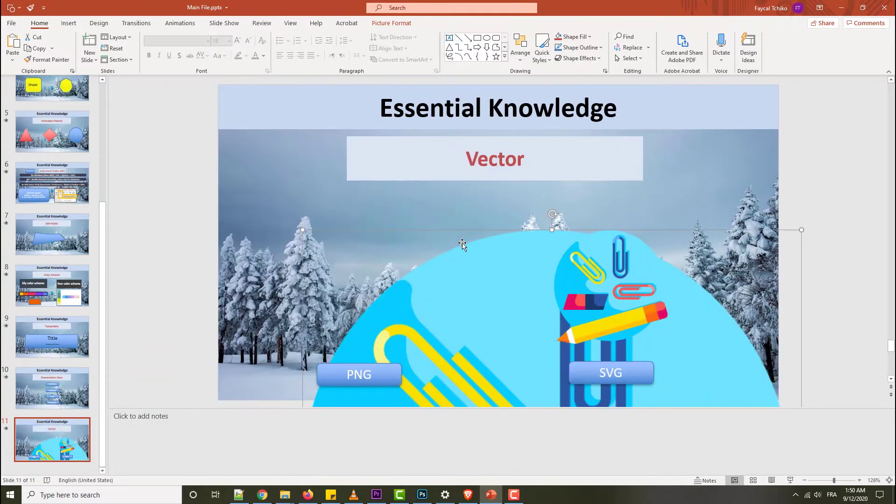
key(ctrl+z)
click(621, 257)
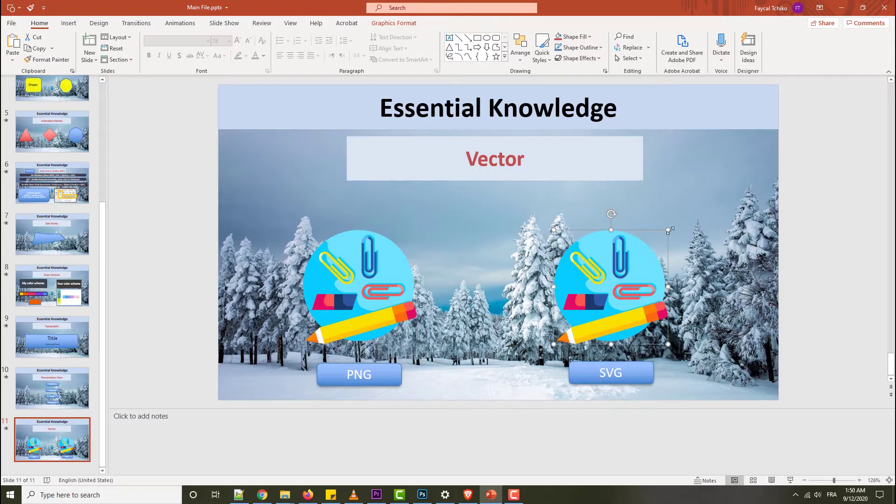
drag(667, 229, 861, 79)
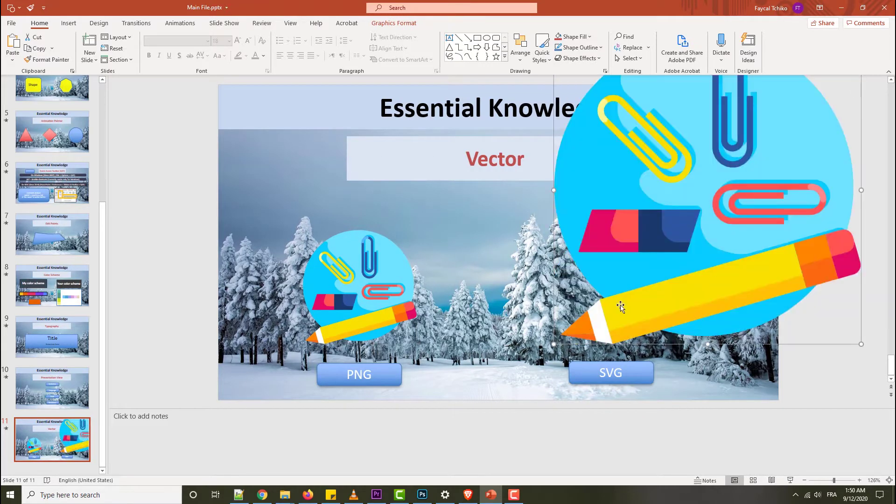
drag(552, 342, 486, 395)
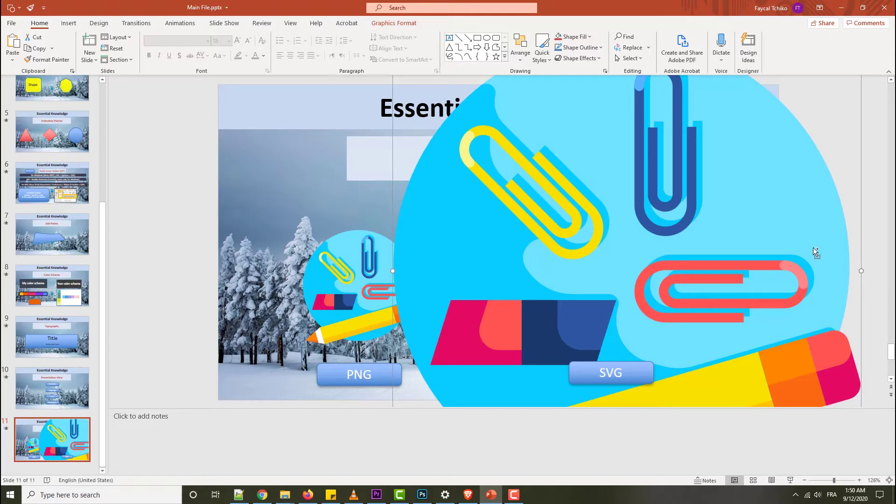
key(ctrl+z)
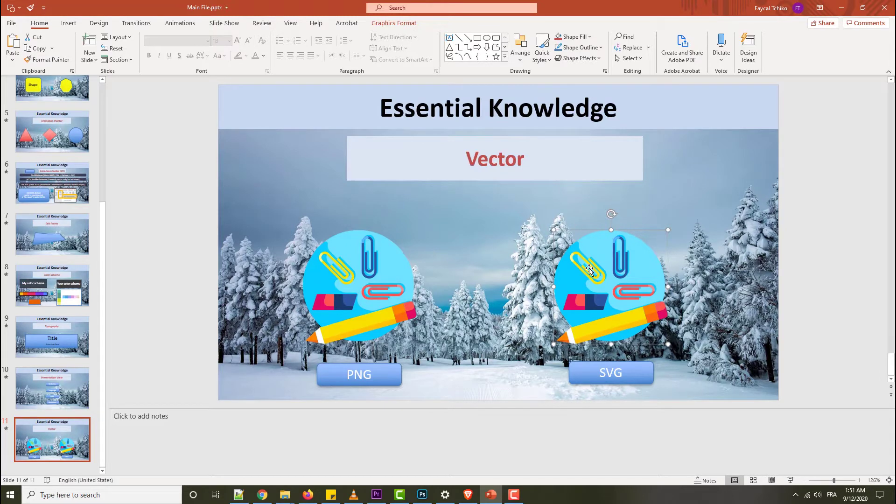
- Check the PNG art's right-click menu, then choose Ungroup on the SVG art
click(339, 276)
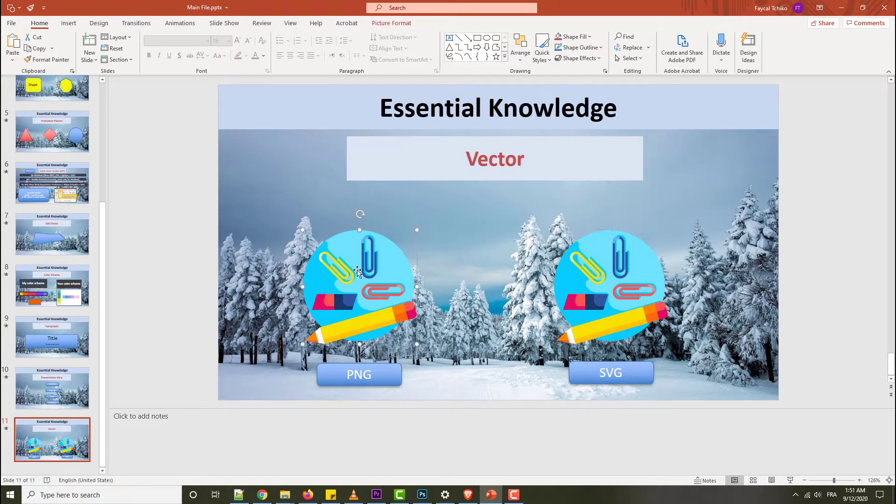
right_click(357, 270)
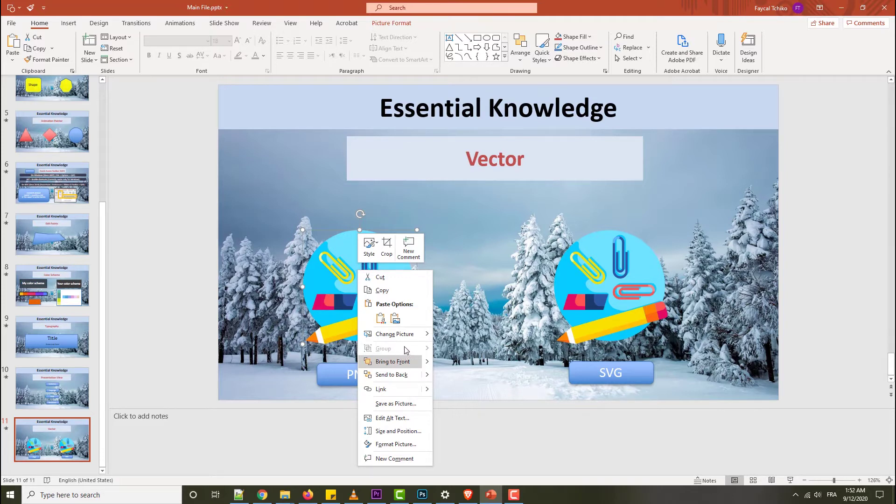
click(617, 282)
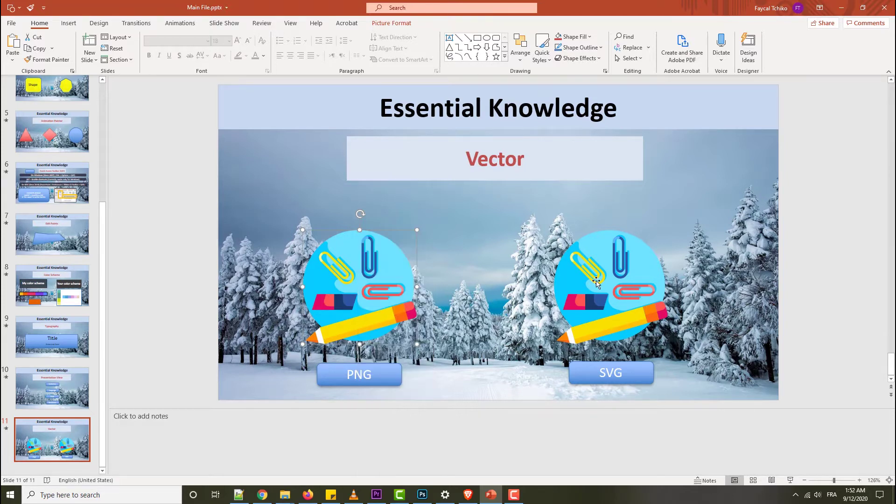
right_click(597, 282)
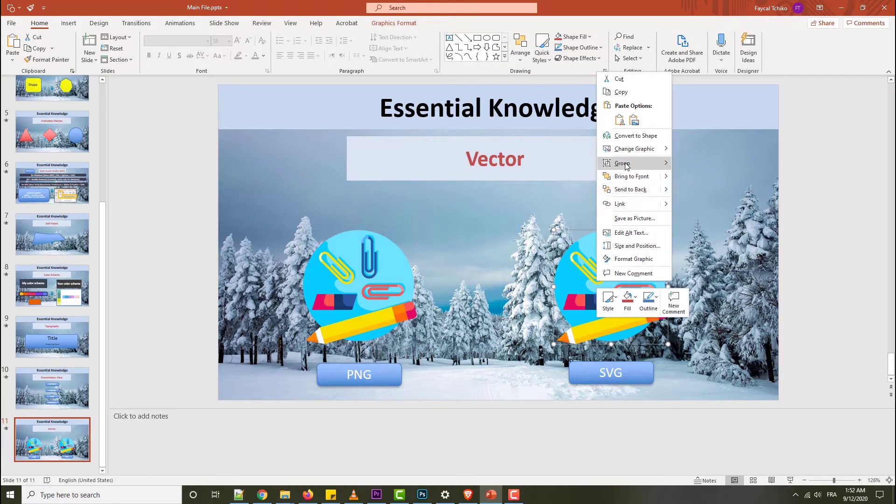
mouse_move(623, 164)
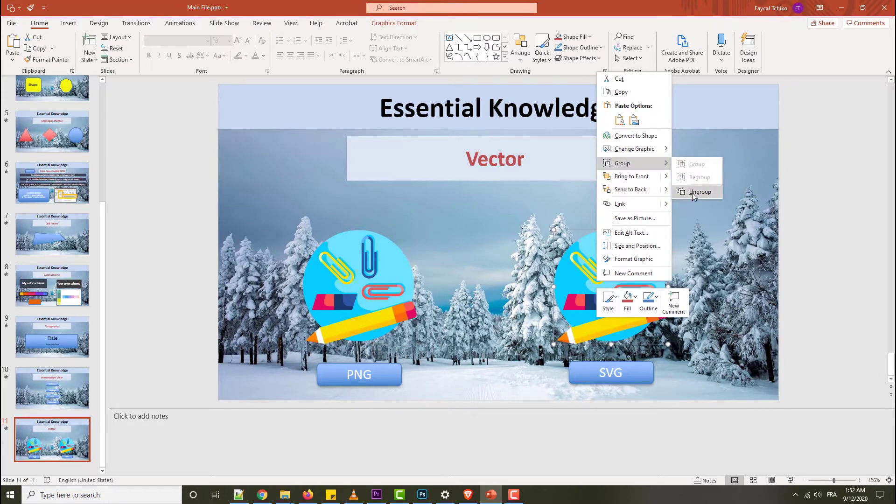
click(691, 192)
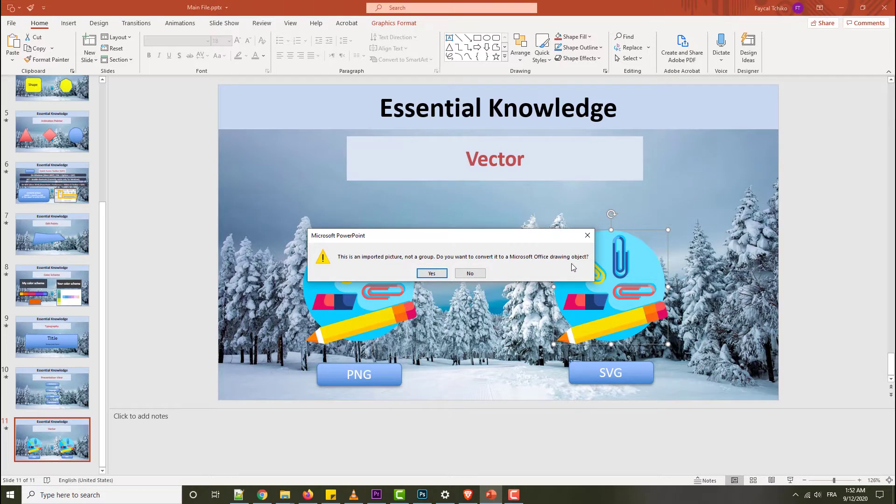
- Convert the SVG to a drawing, then test-move the pencil and eraser tip, undoing each
click(430, 274)
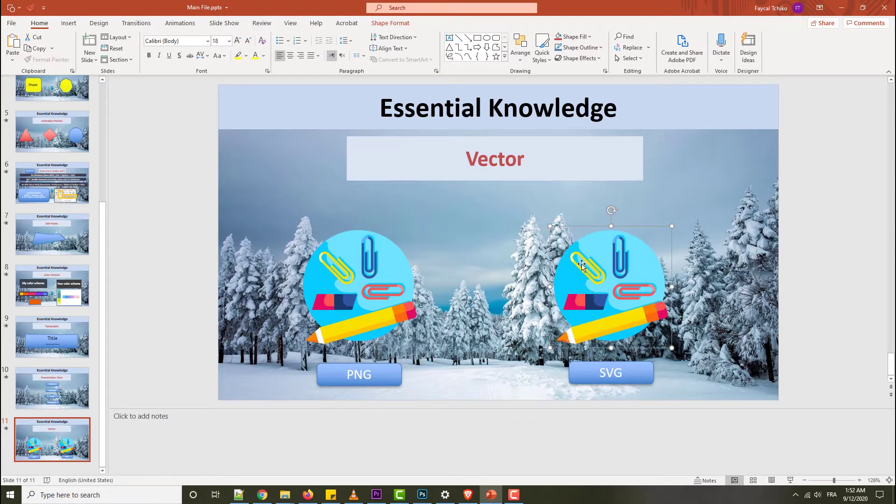
click(590, 328)
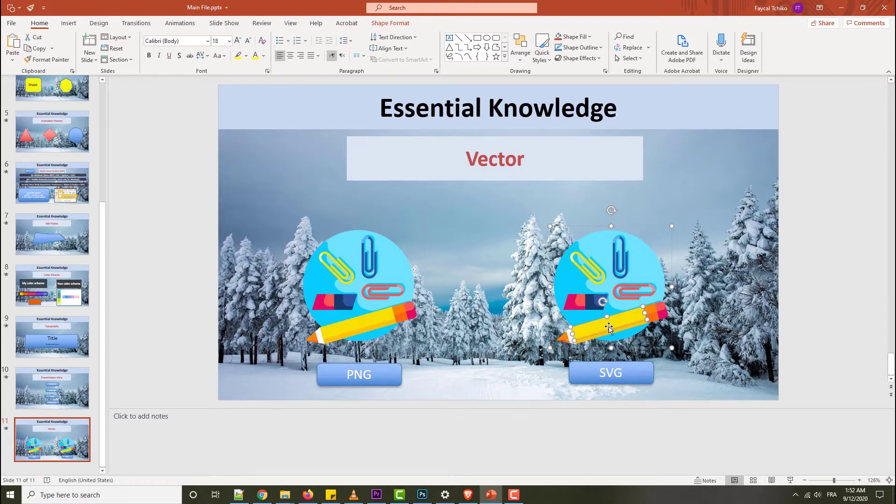
drag(611, 324, 541, 324)
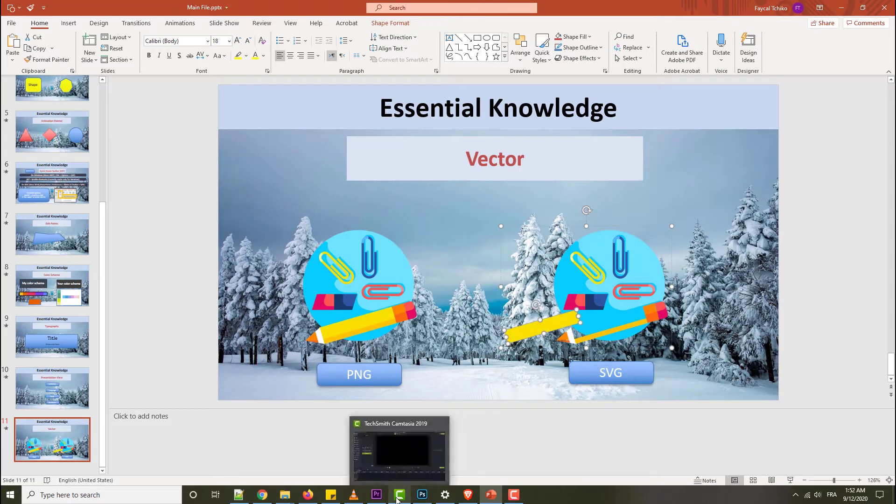
key(ctrl+z)
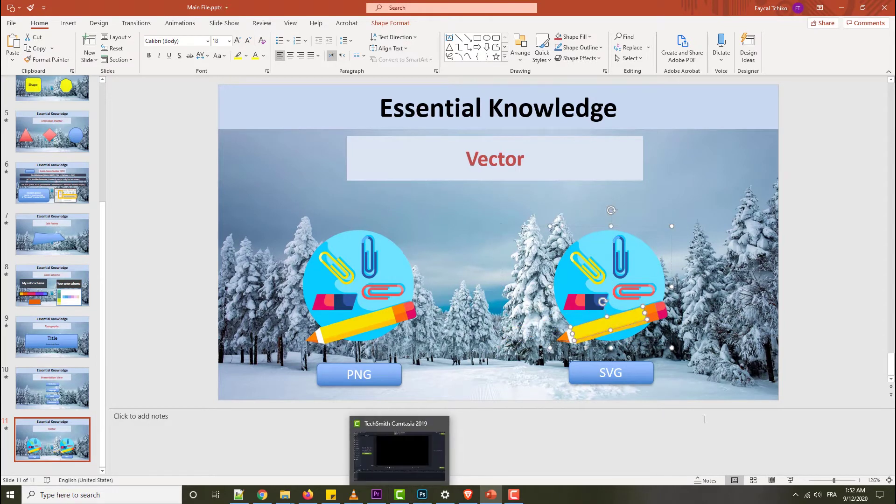
click(663, 321)
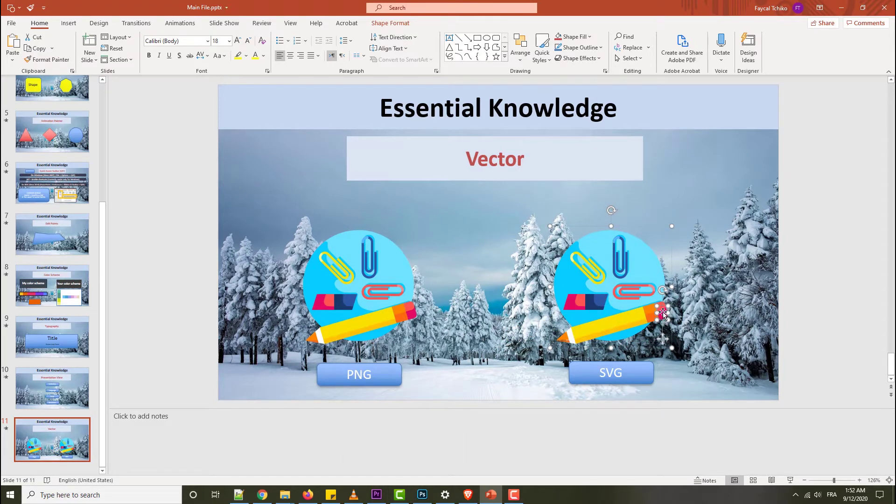
drag(663, 314, 684, 321)
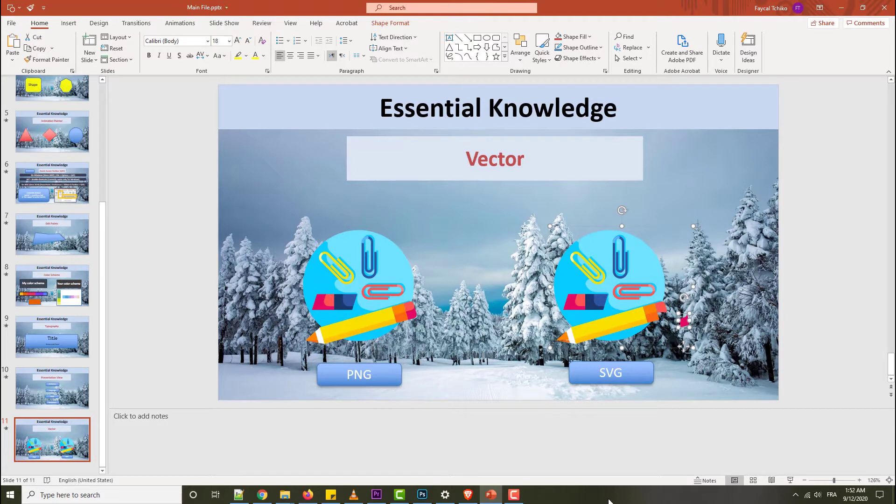
key(ctrl+z)
- Pull the blue paperclip out and back, then select the yellow paperclip
click(587, 267)
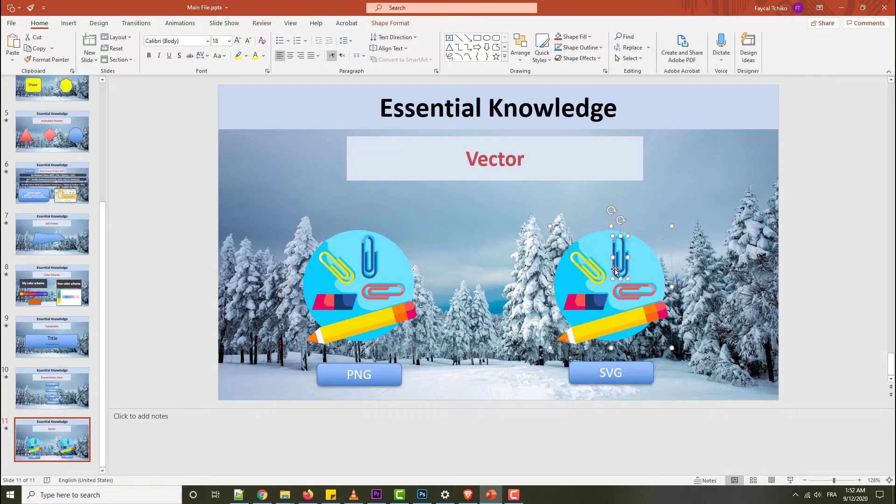
drag(615, 266, 535, 264)
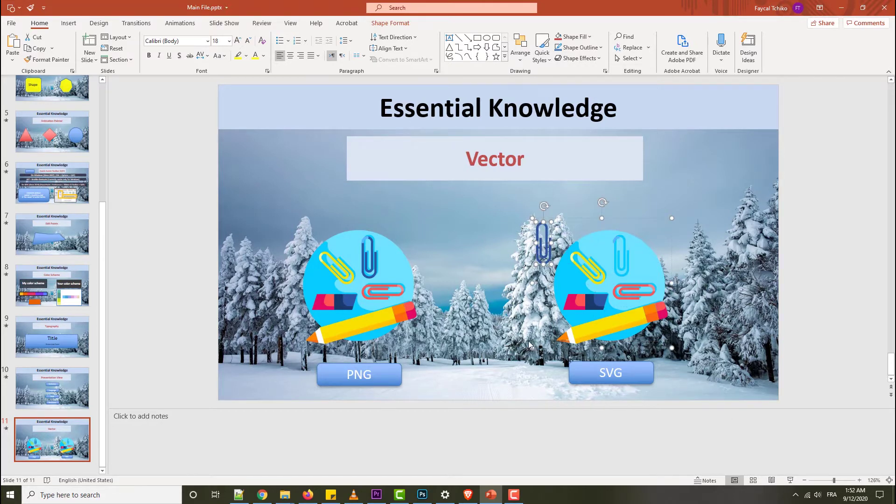
key(ctrl+z)
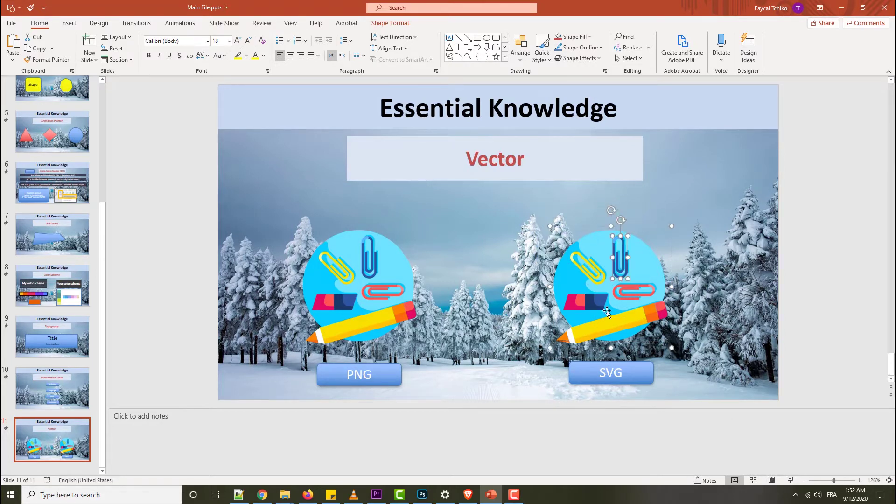
click(592, 272)
drag(592, 272, 591, 235)
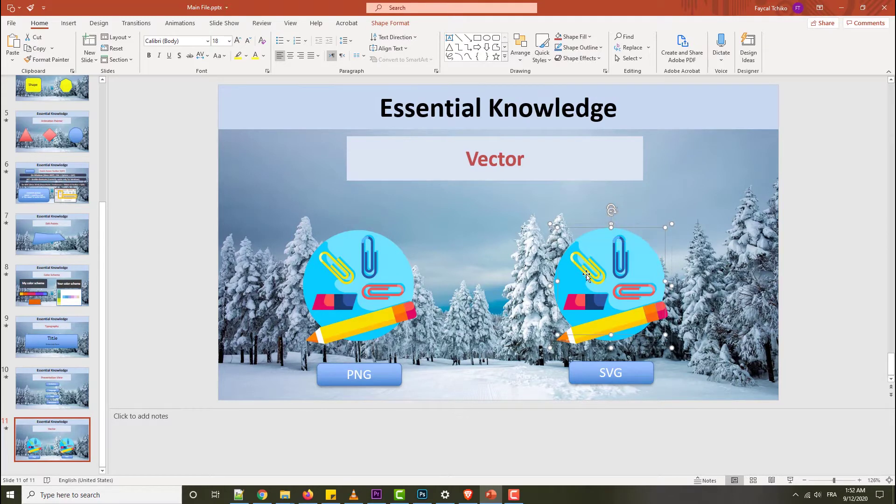
click(589, 267)
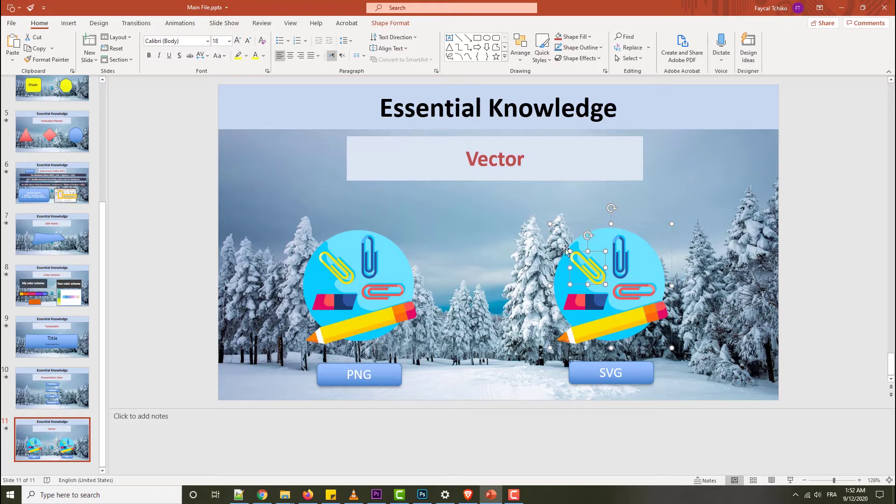
- Fill the selected paperclip green from Shape Format > Shape Fill
click(398, 27)
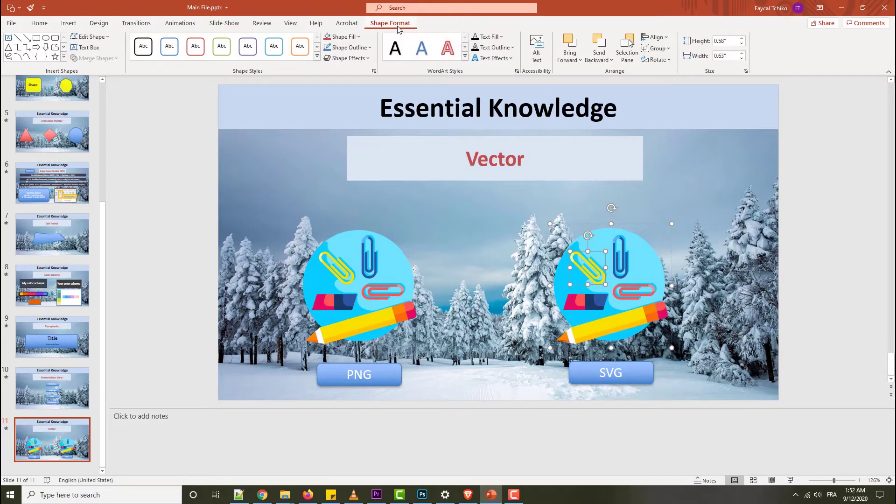
click(358, 37)
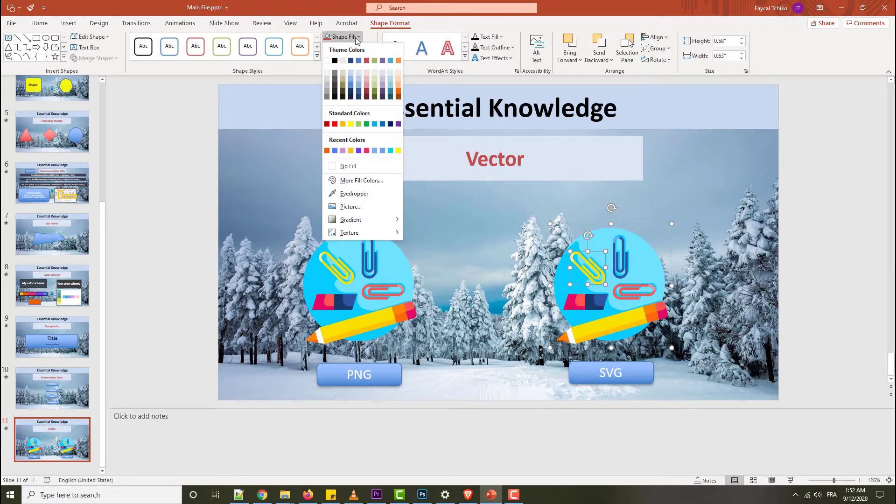
click(366, 124)
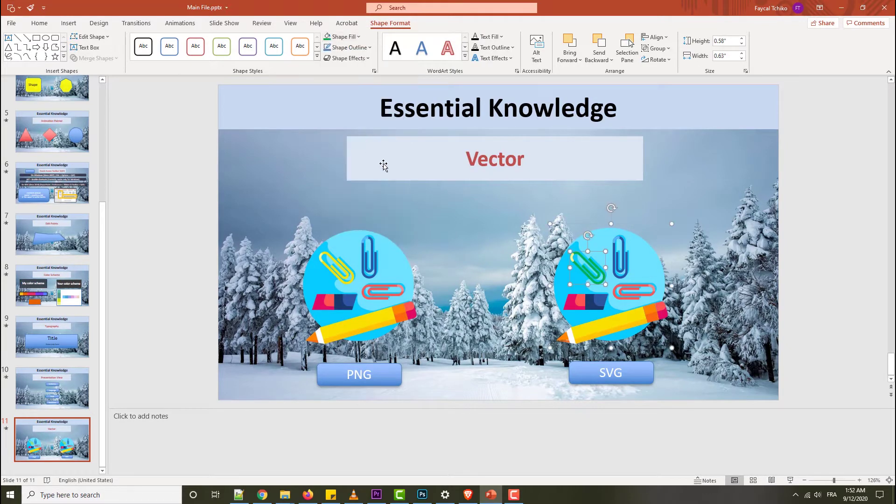
- Select the dark blue part and then the pink end of the eraser
click(572, 257)
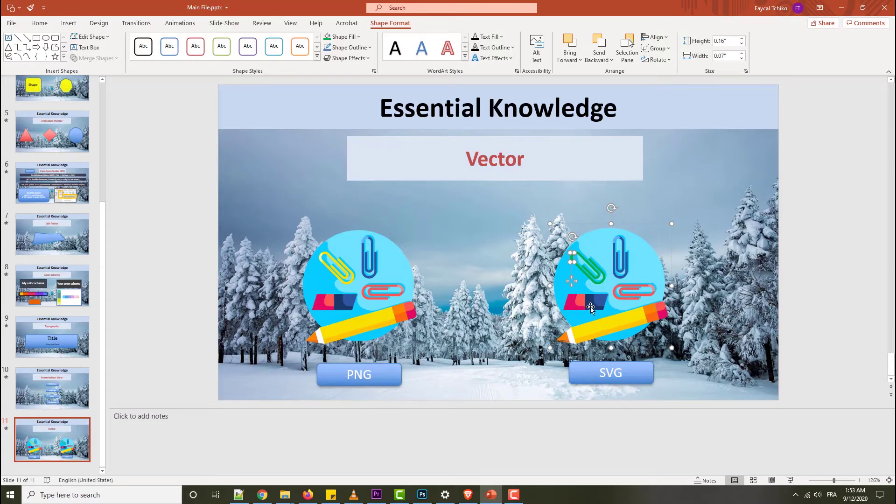
click(589, 304)
click(573, 303)
- Turn on Edit Points for the pink eraser piece and zoom in close on it
click(91, 36)
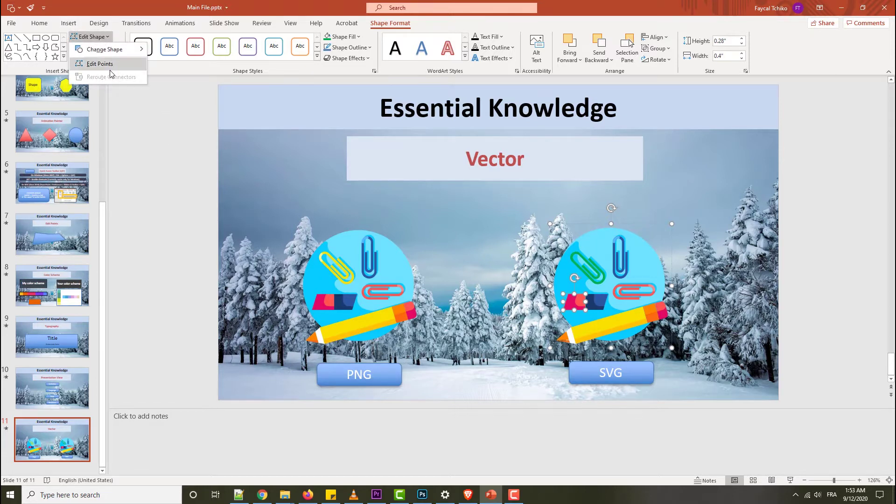
click(96, 62)
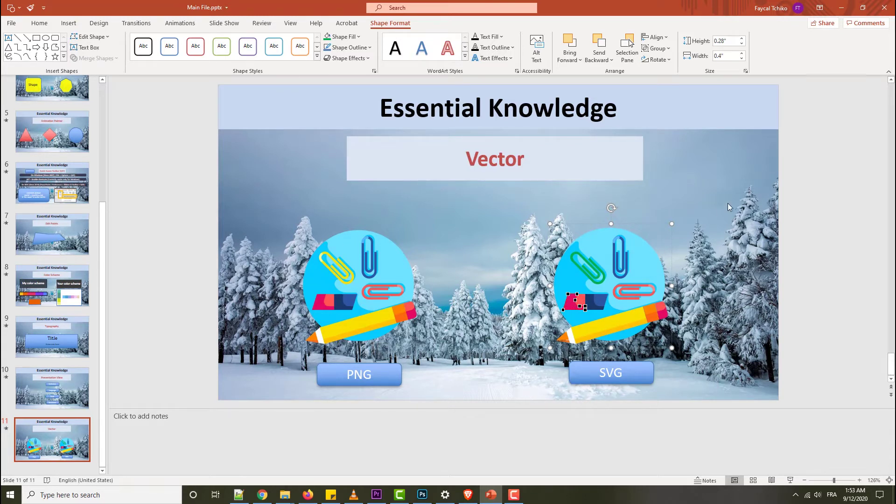
click(859, 480)
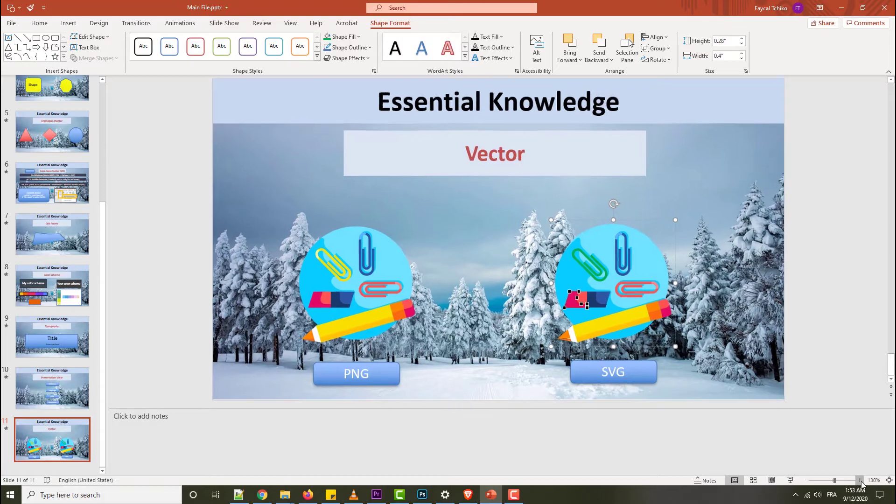
click(859, 480)
click(859, 480)
click(859, 480)
click(859, 480)
click(859, 480)
click(859, 480)
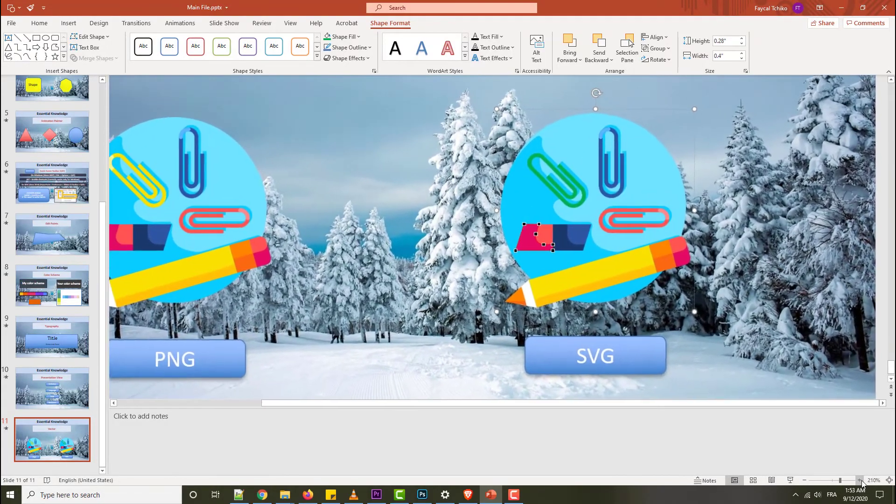
click(858, 480)
click(859, 480)
click(858, 480)
click(859, 480)
click(859, 480)
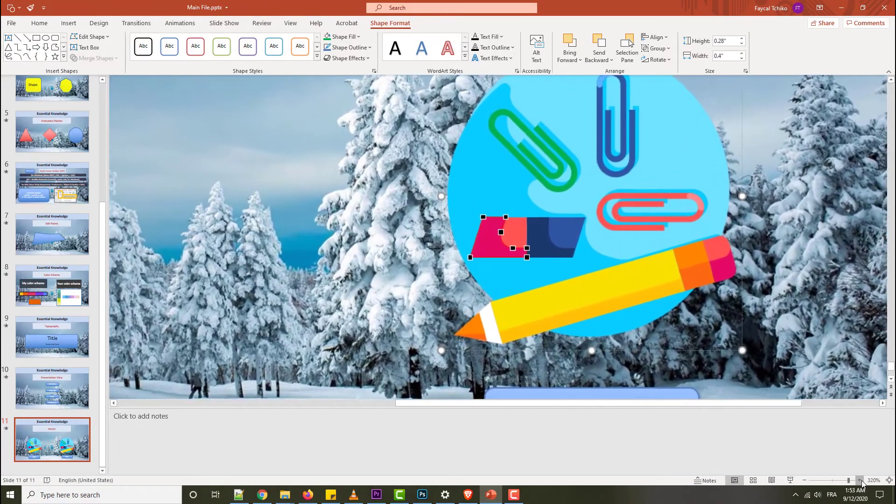
click(859, 480)
click(858, 480)
click(858, 480)
click(860, 480)
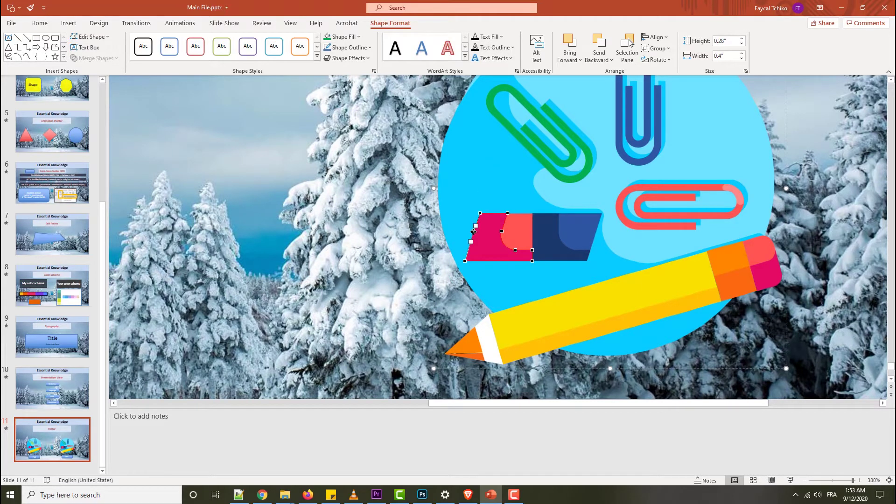
- Add a point and drag the eraser's left points up and out to reshape its edge
click(490, 261)
drag(465, 261, 459, 248)
drag(482, 213, 472, 195)
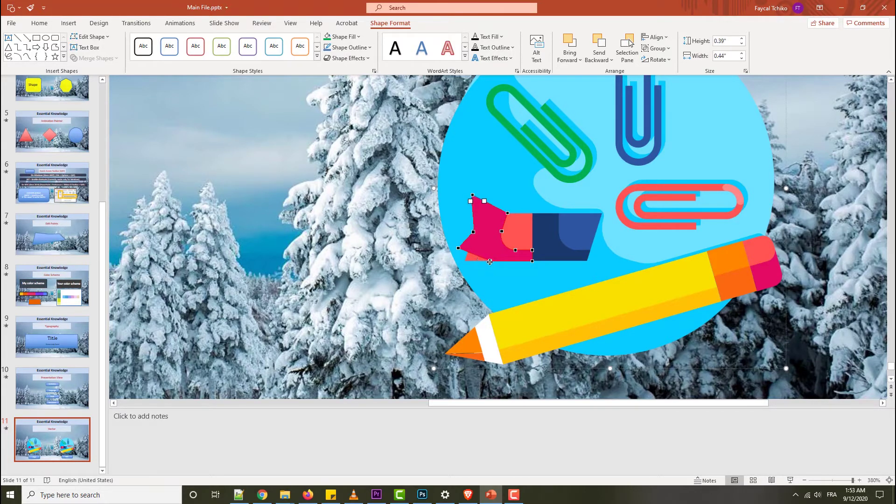
drag(490, 259, 468, 258)
drag(466, 258, 466, 259)
click(479, 259)
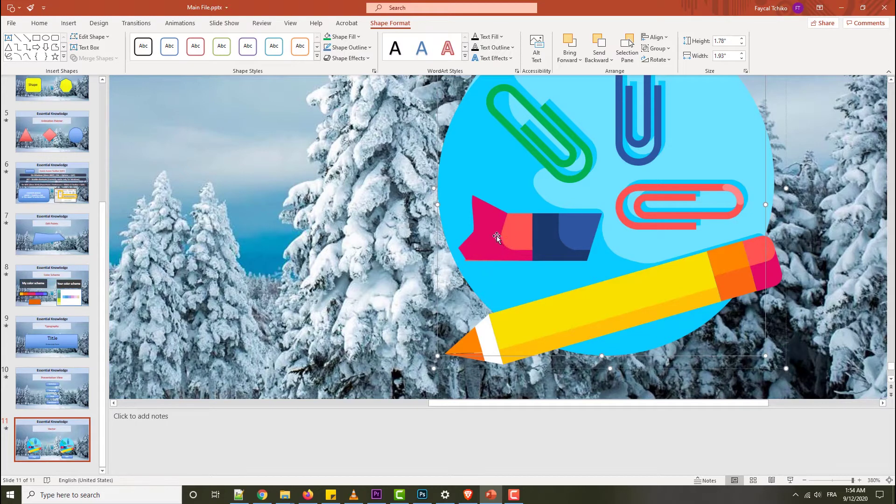
click(521, 229)
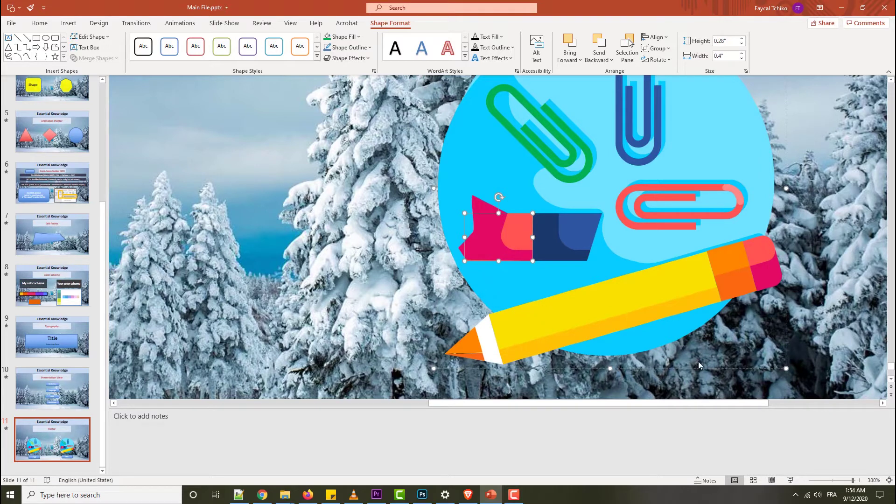
click(821, 481)
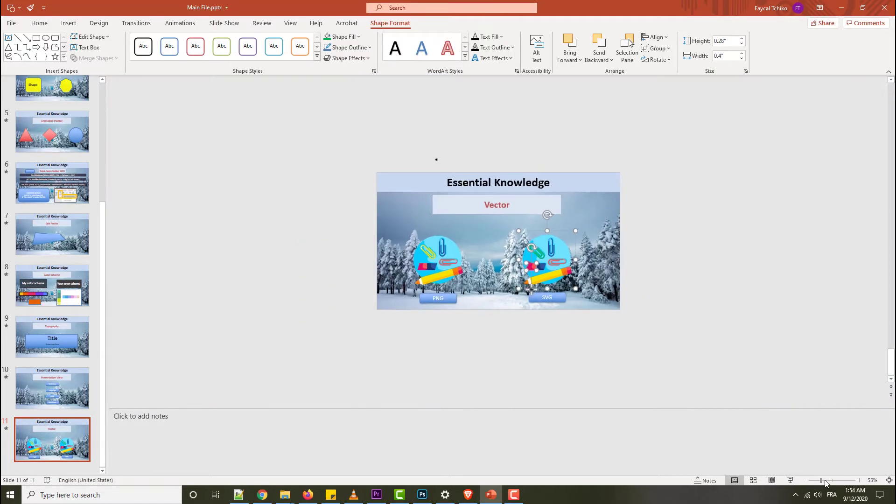
click(835, 481)
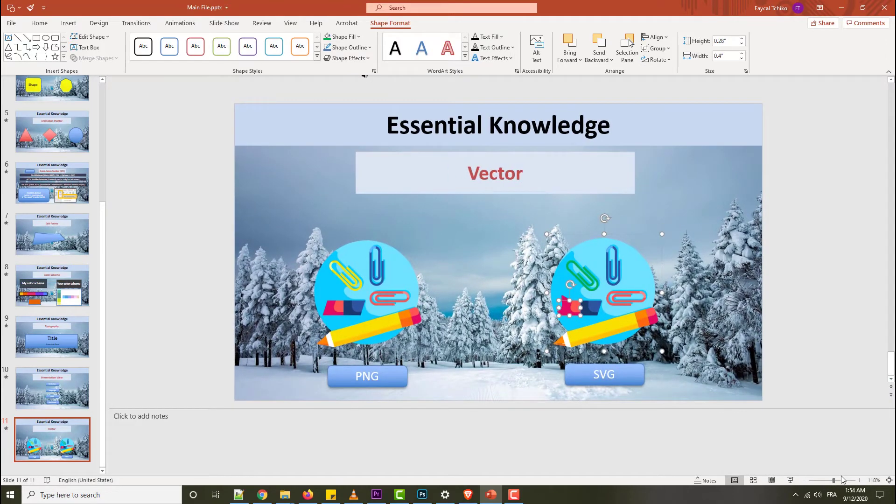
click(838, 480)
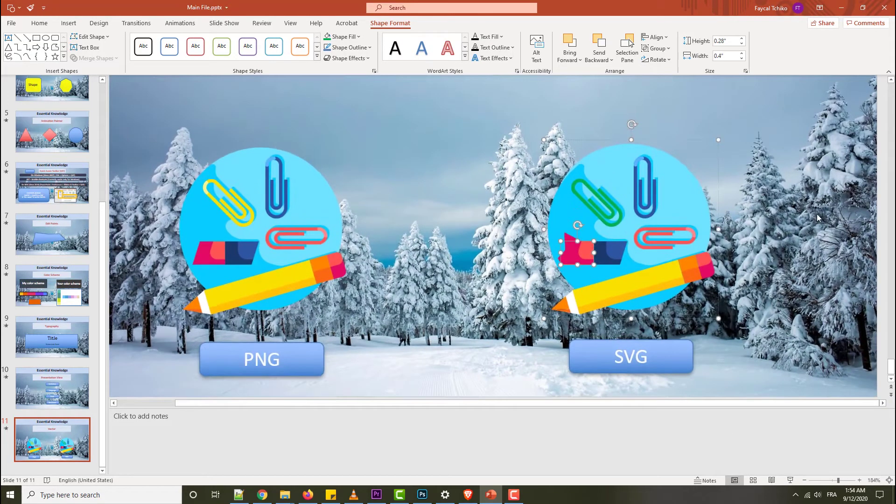
- Box-select the whole SVG illustration and ungroup it into separate pieces
drag(799, 112, 503, 330)
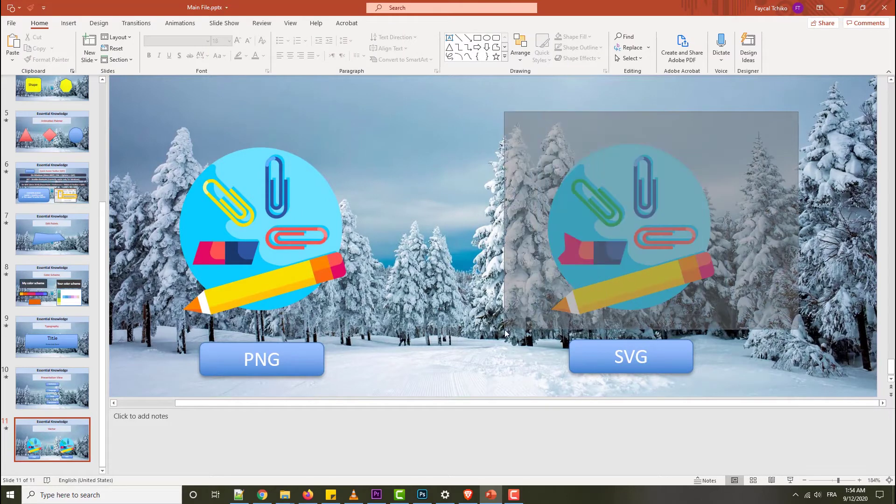
right_click(617, 212)
mouse_move(643, 276)
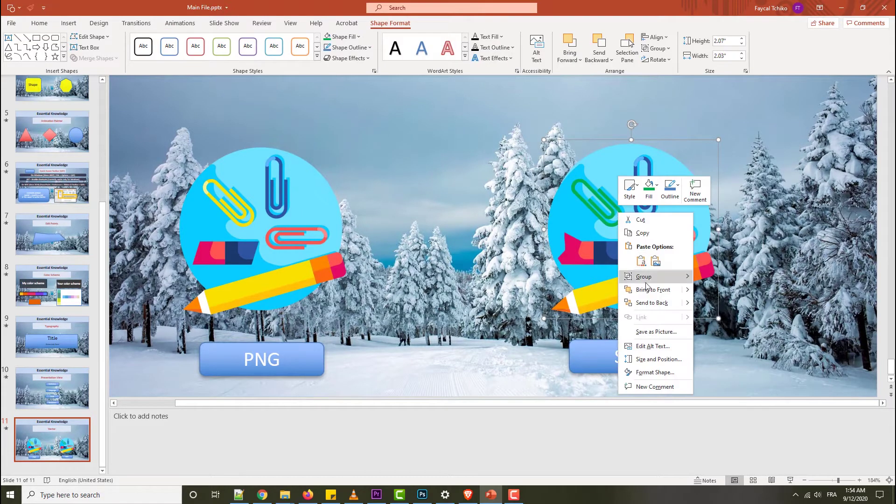
click(712, 303)
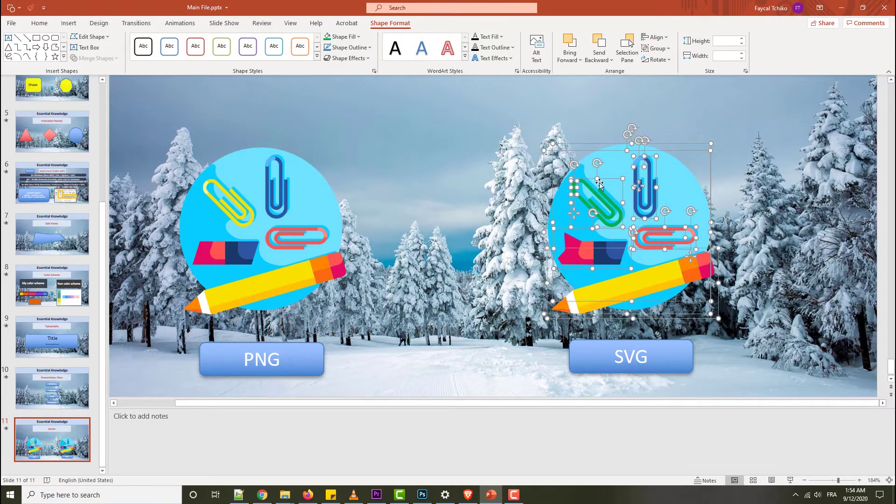
right_click(645, 204)
mouse_move(671, 266)
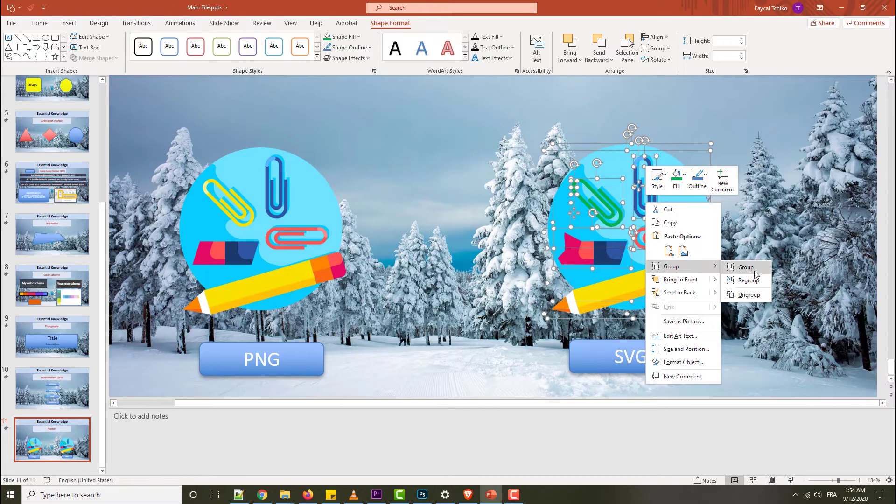
click(415, 291)
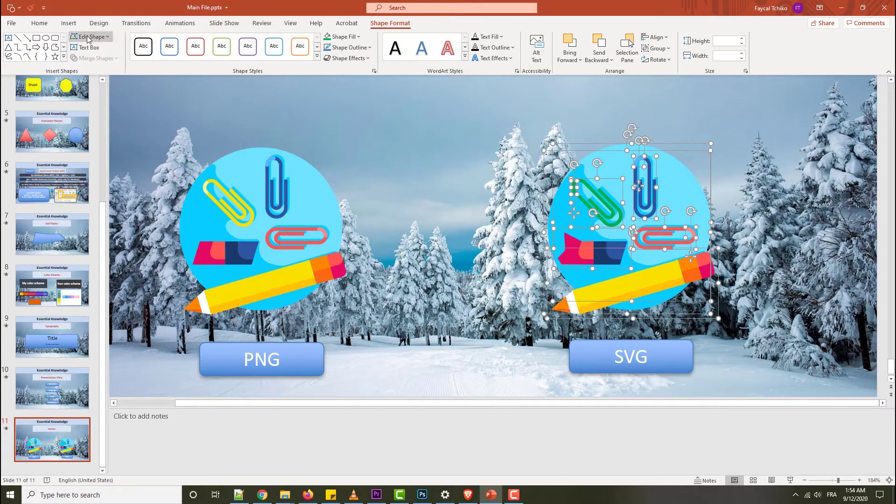
- Insert the contact-card icon from the Icons library and move it down and left
click(69, 23)
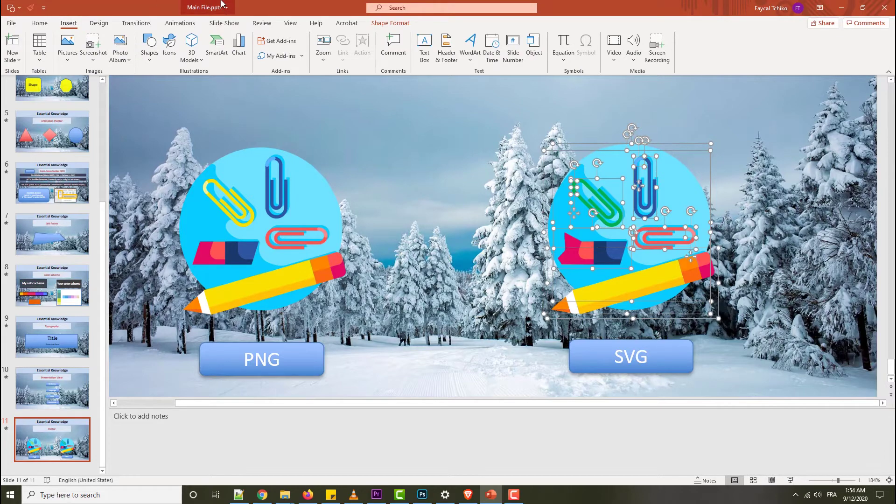
click(174, 50)
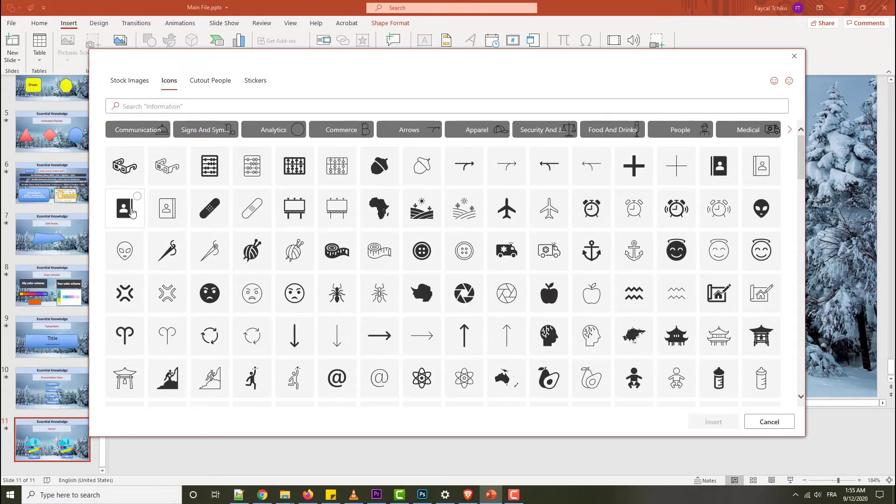
click(132, 223)
click(713, 421)
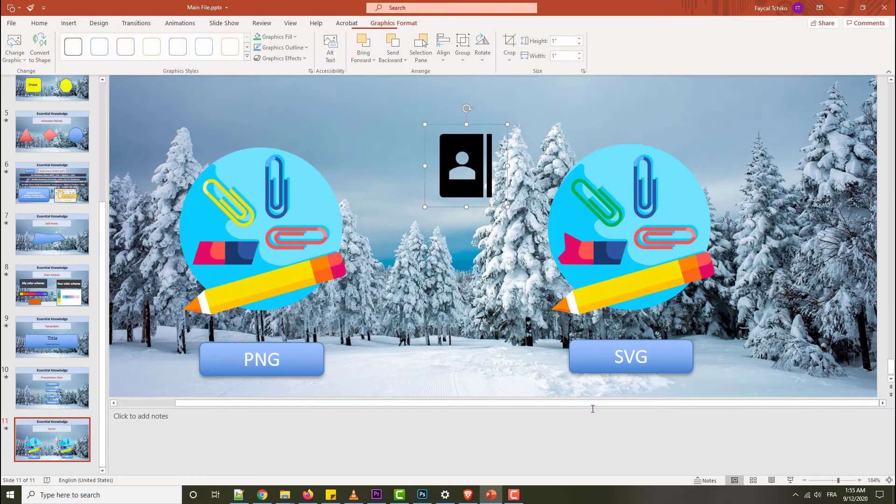
drag(469, 157, 451, 228)
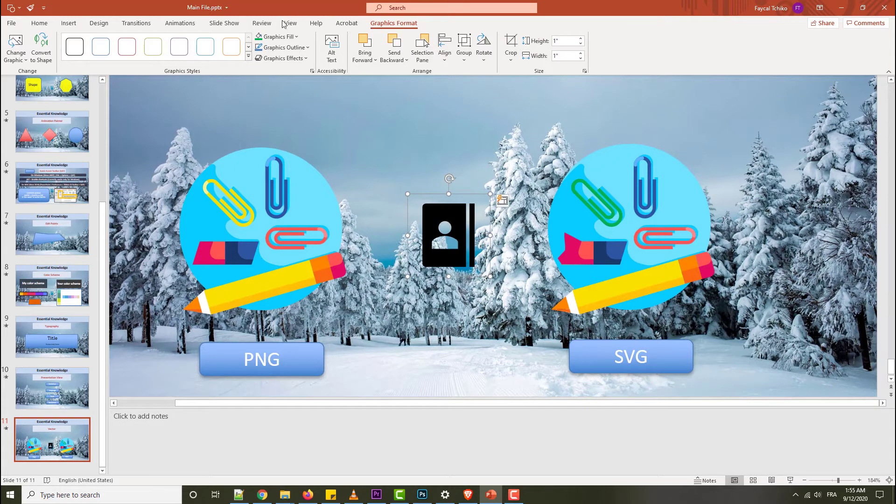
- Ungroup the icon, convert it to a drawing shape, and fill it olive green
right_click(456, 229)
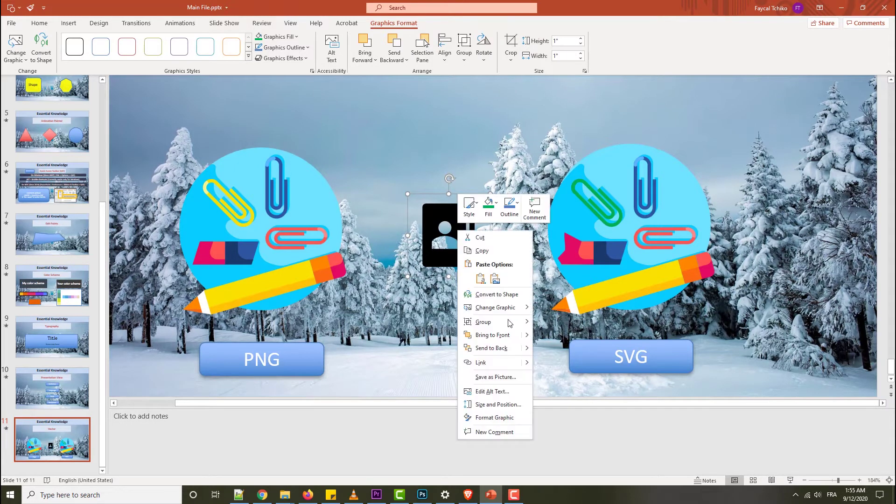
mouse_move(494, 321)
click(563, 351)
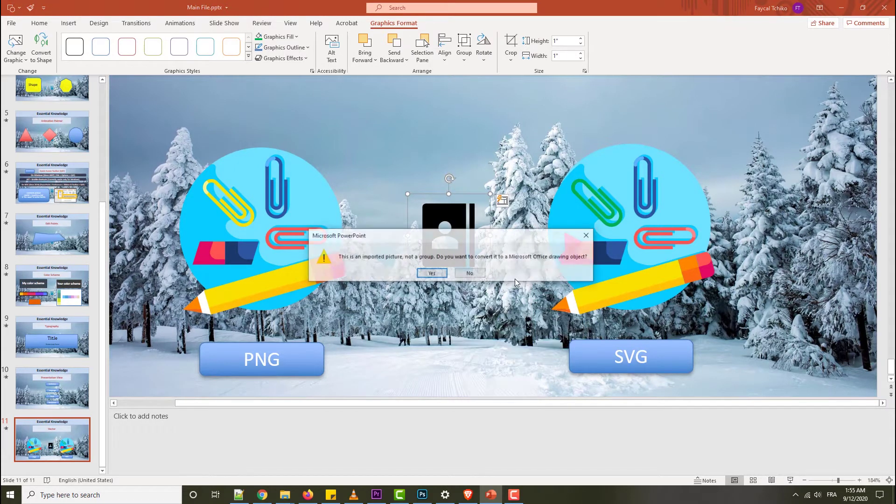
click(432, 274)
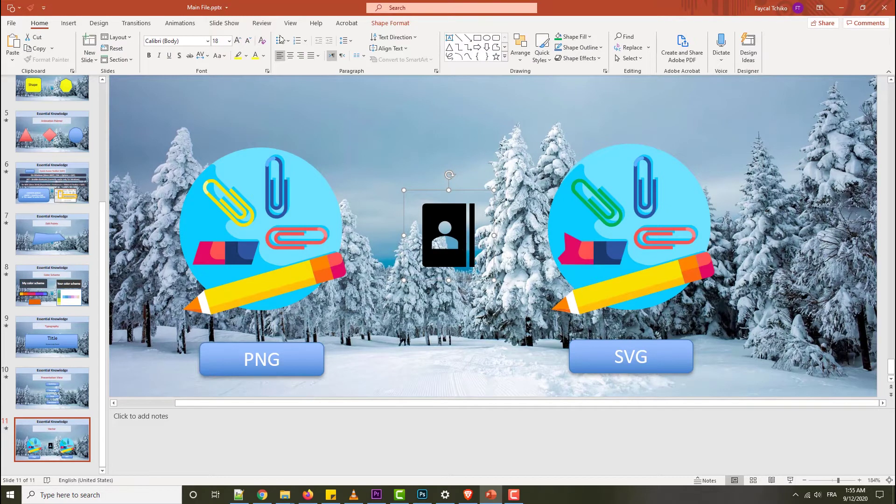
click(390, 23)
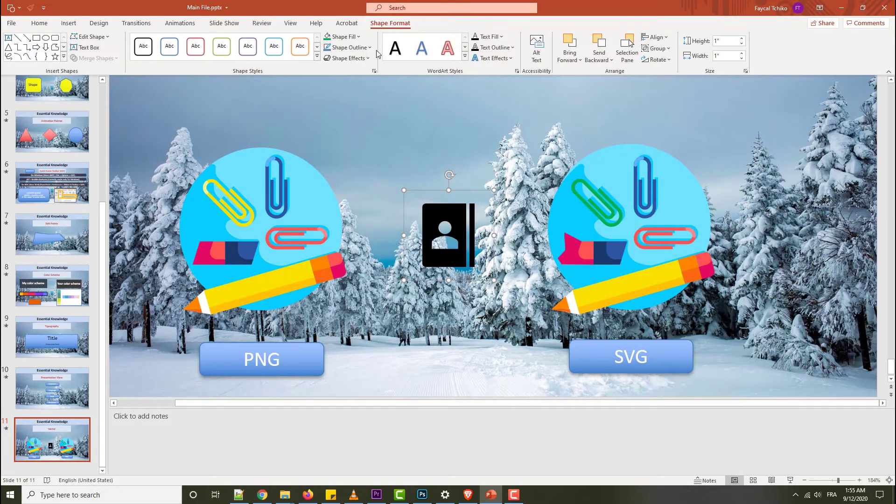
click(341, 37)
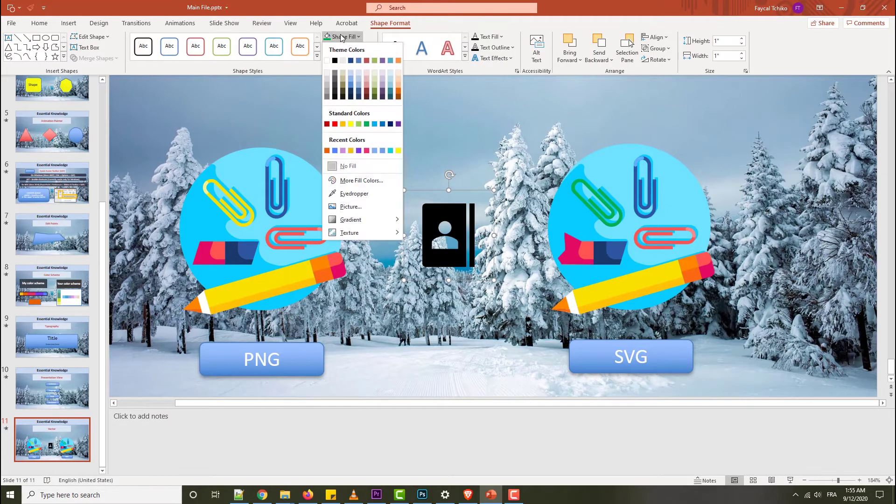
click(374, 91)
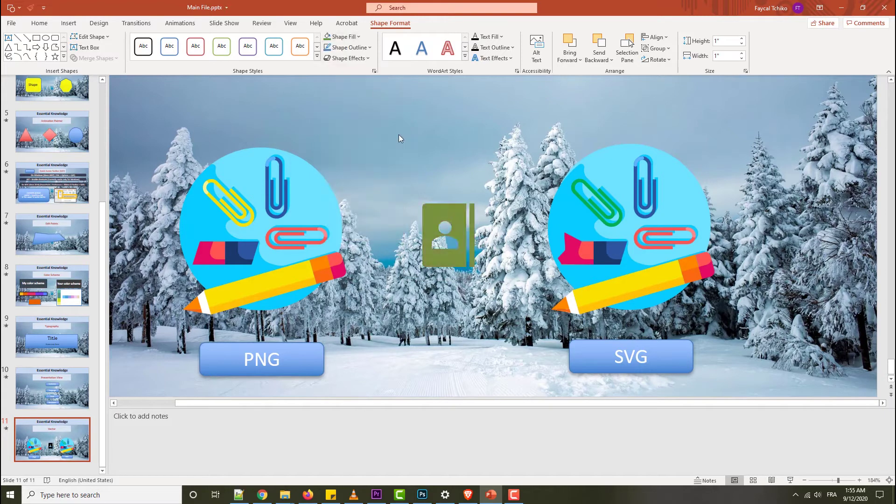
click(457, 156)
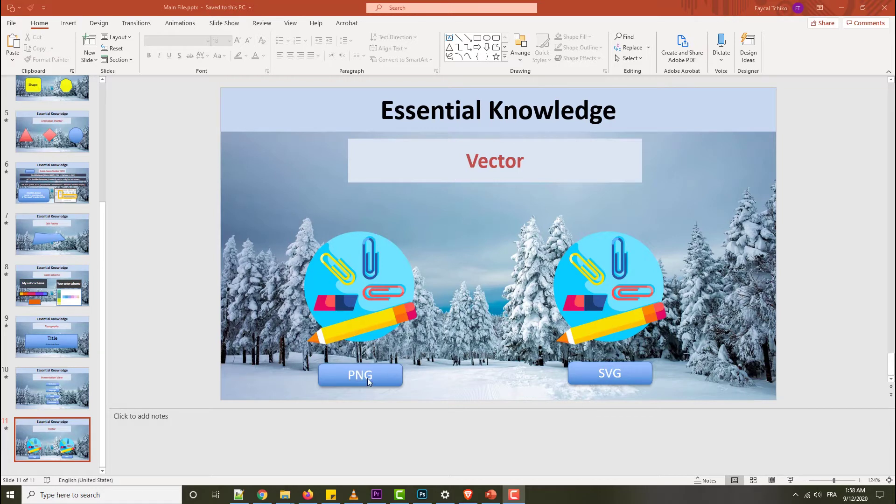
- Zoom to 232% and enlarge the PNG picture, then undo the resizing
click(341, 371)
click(583, 363)
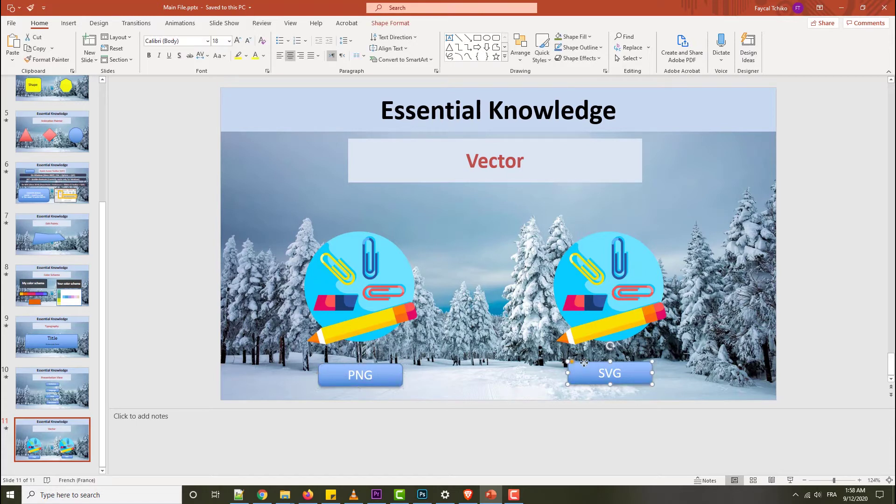
click(387, 270)
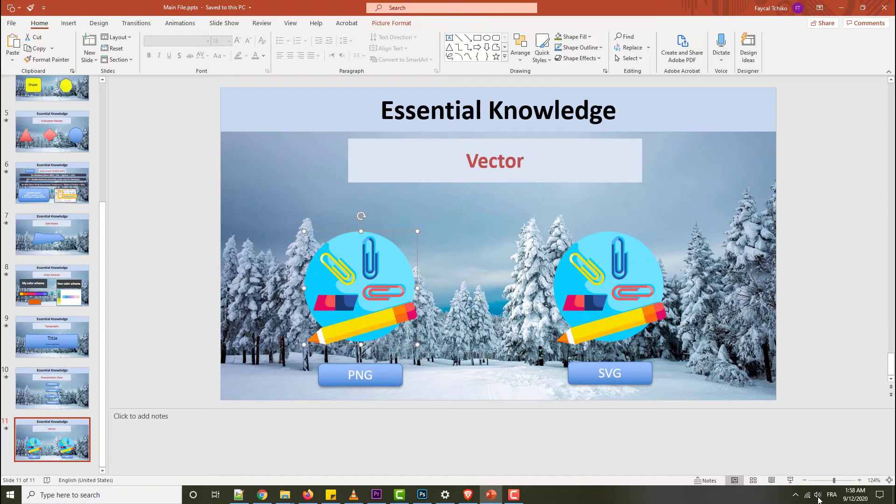
drag(834, 480, 842, 481)
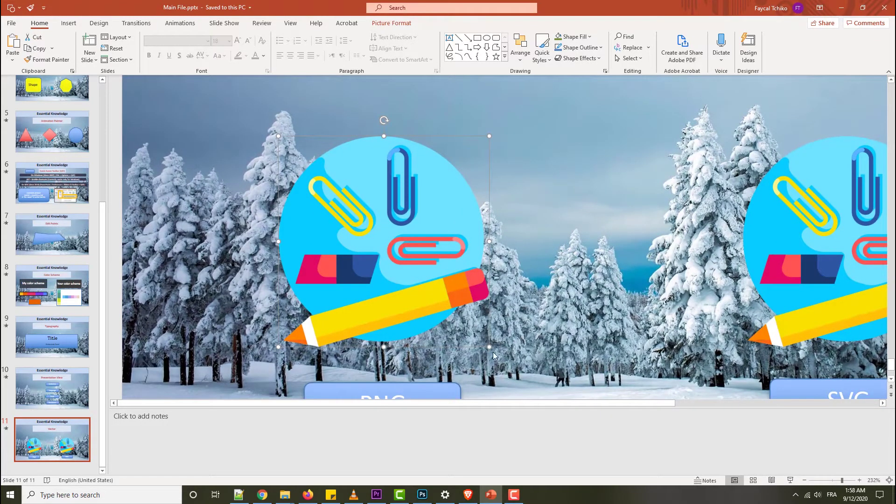
drag(489, 348, 522, 380)
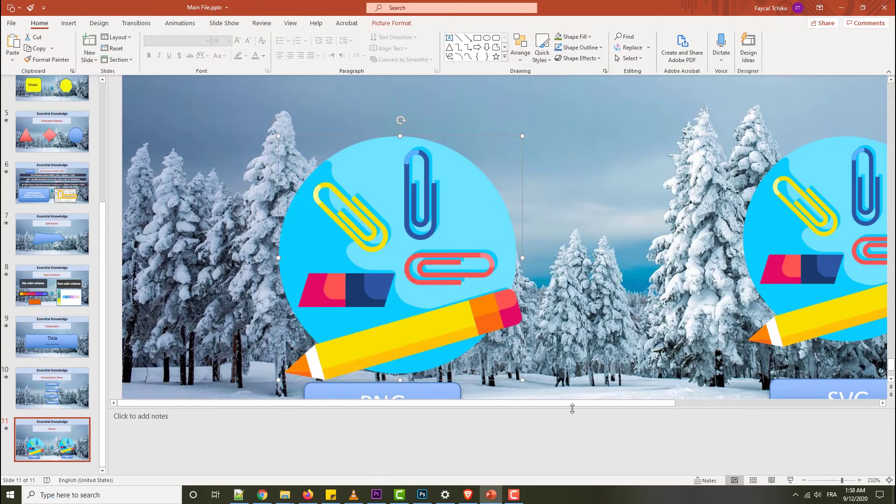
drag(572, 409, 585, 487)
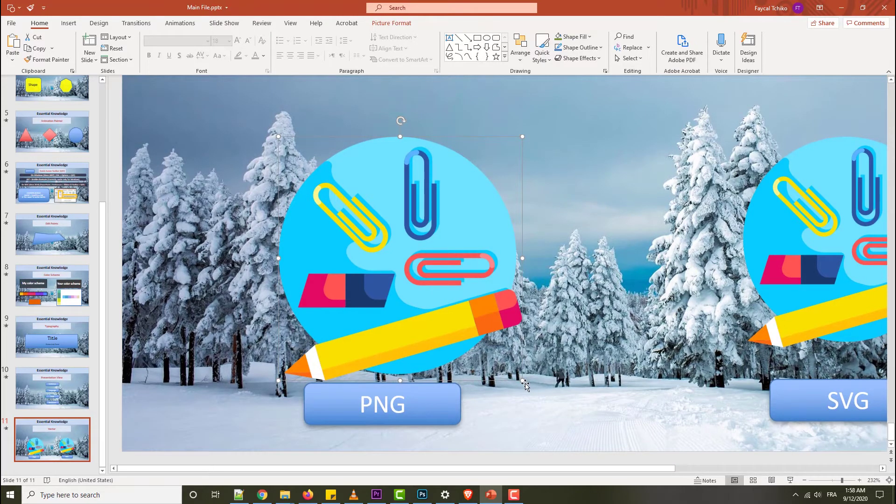
drag(524, 382, 634, 411)
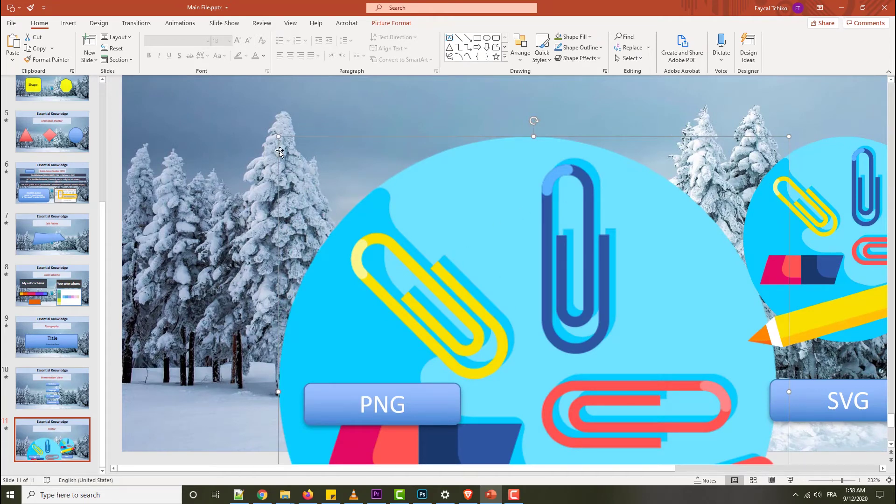
drag(278, 137, 163, 84)
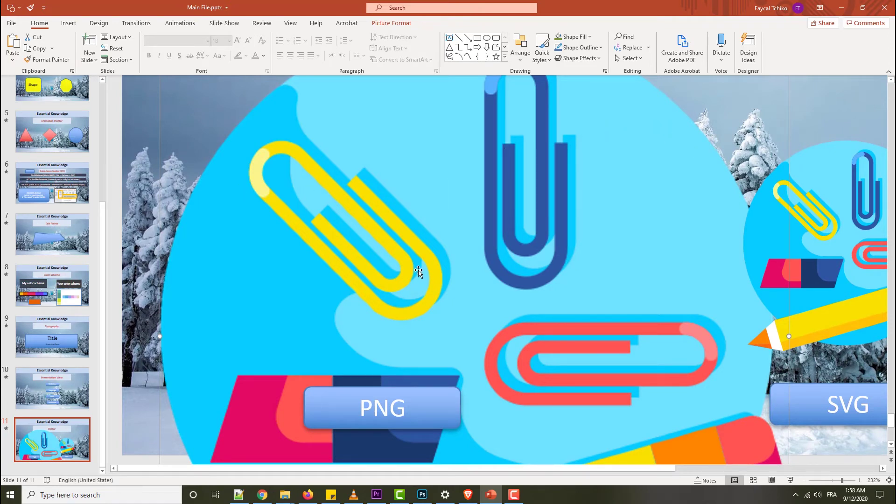
key(ctrl+z)
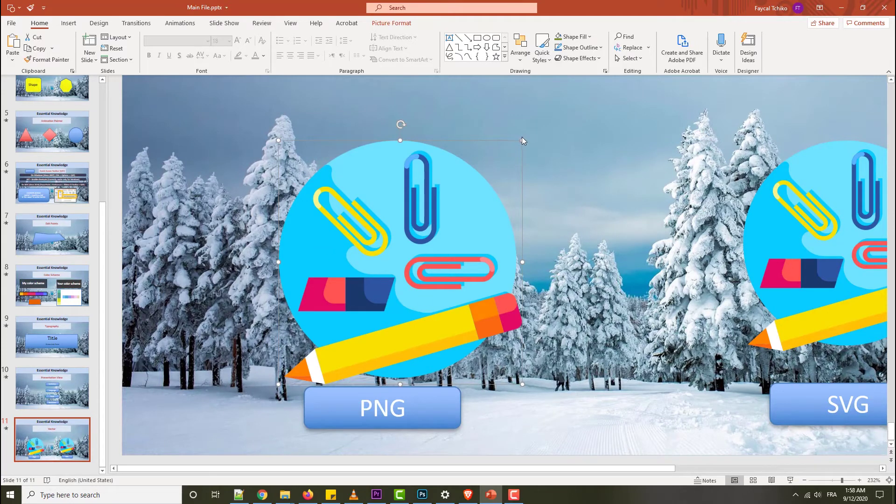
mouse_move(522, 140)
mouse_down()
mouse_move(510, 157)
mouse_move(723, 107)
mouse_up()
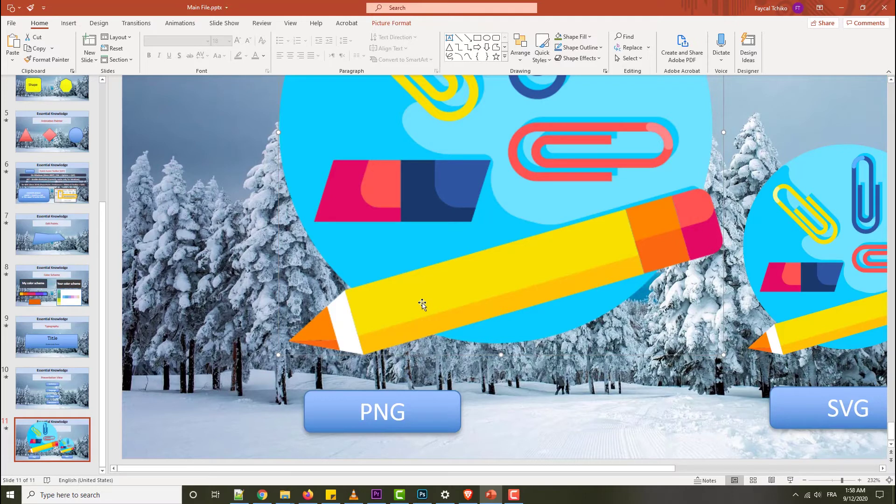
key(ctrl+z)
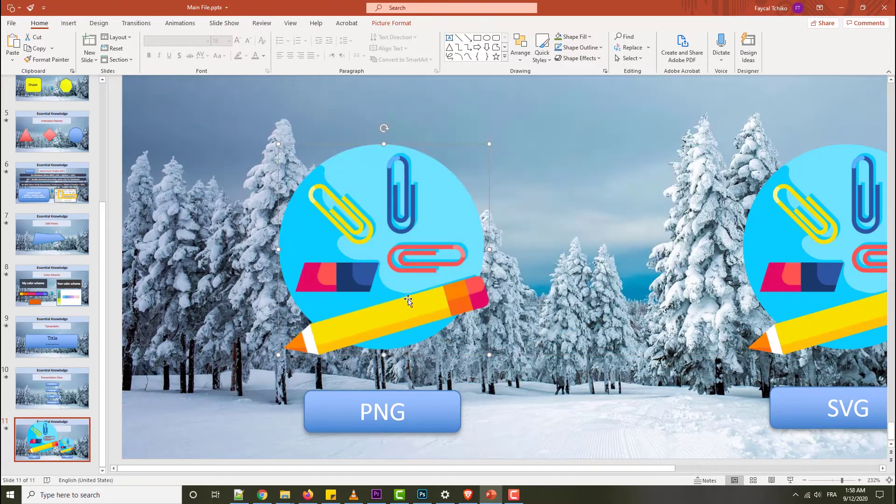
key(ctrl+z)
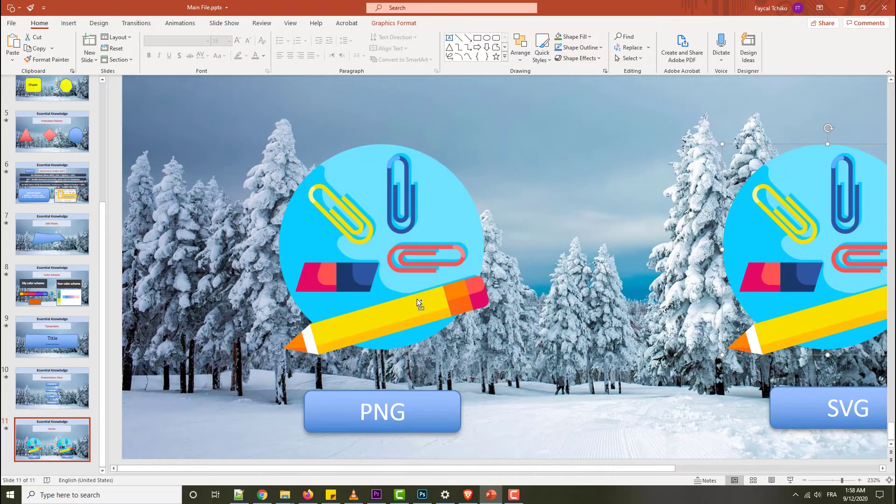
key(ctrl+z)
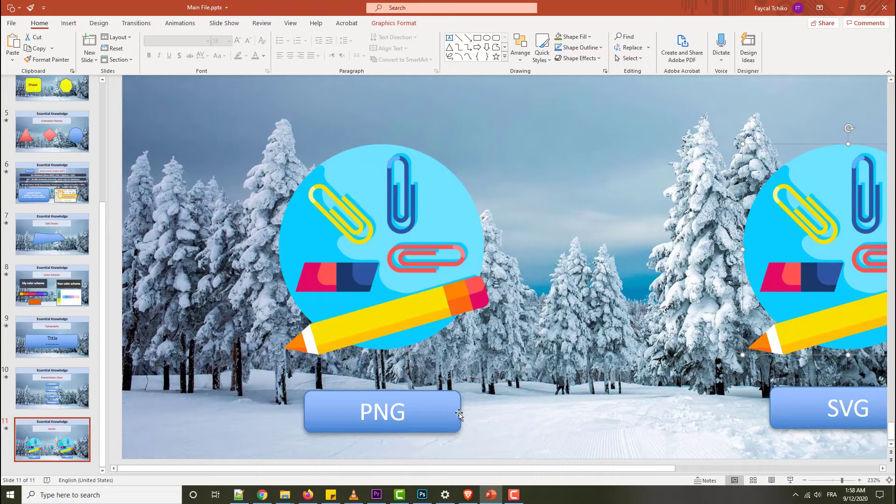
- Drag the SVG paperclip artwork's handles to enlarge it far beyond the slide
drag(479, 467, 707, 464)
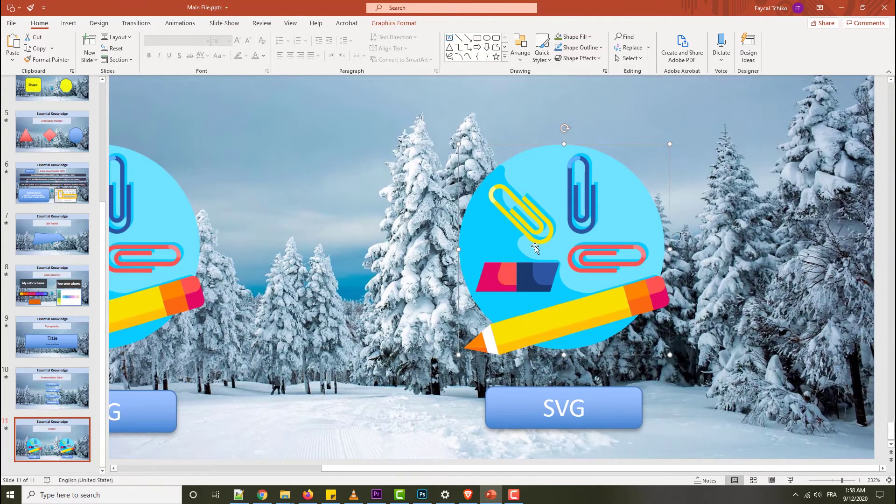
drag(457, 356, 184, 462)
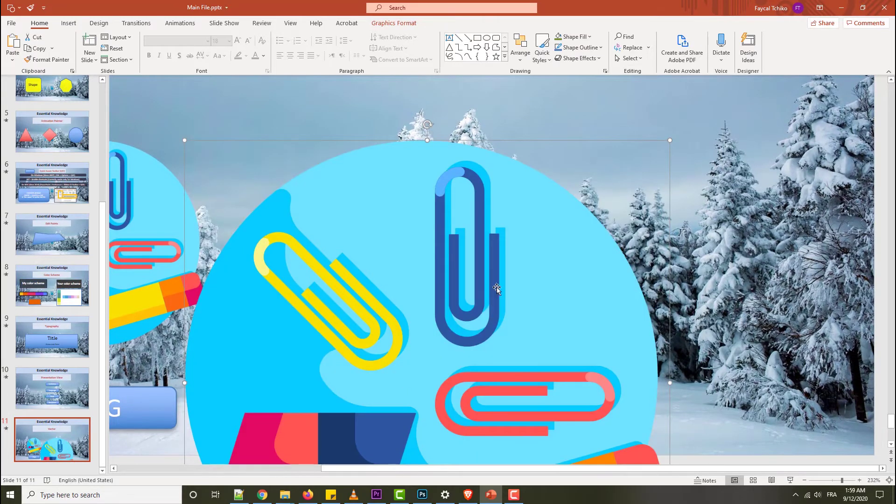
mouse_move(669, 140)
mouse_down()
mouse_move(742, 98)
mouse_move(797, 44)
mouse_up()
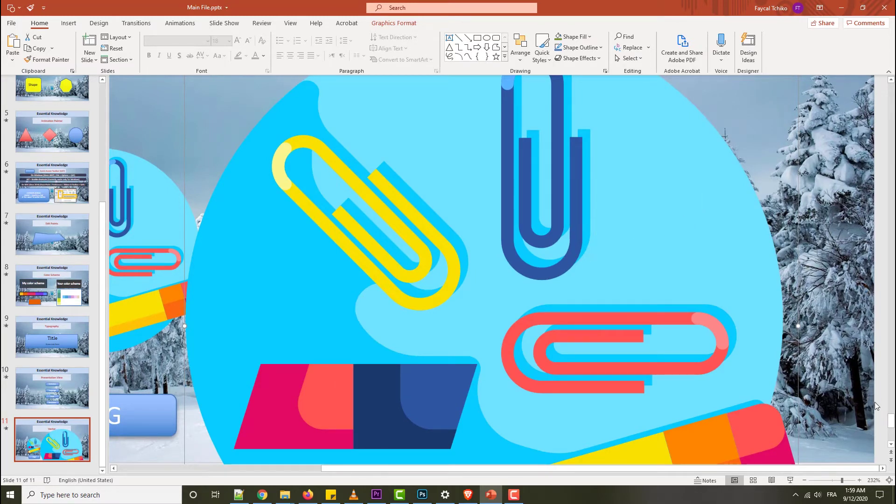
drag(891, 420, 890, 322)
- Enlarge the SVG artwork further and move it down to uncover the Vector subtitle
scroll(424, 322, down, 5)
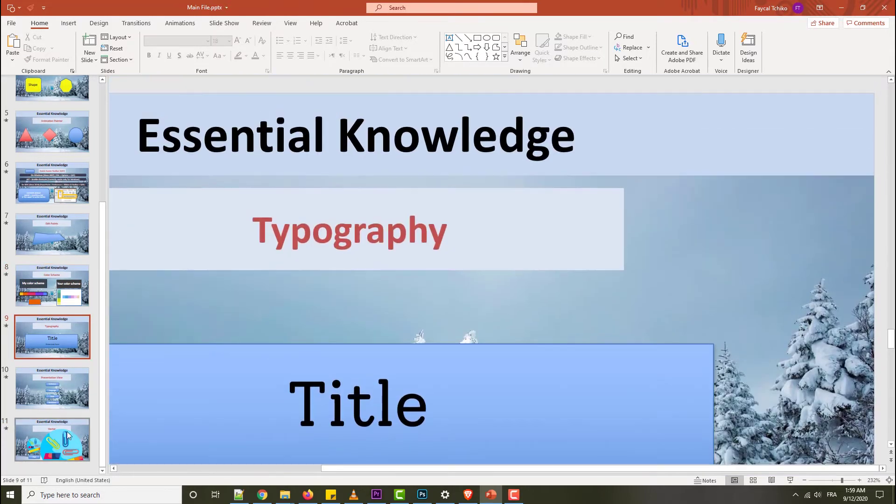
scroll(605, 271, down, 10)
click(646, 347)
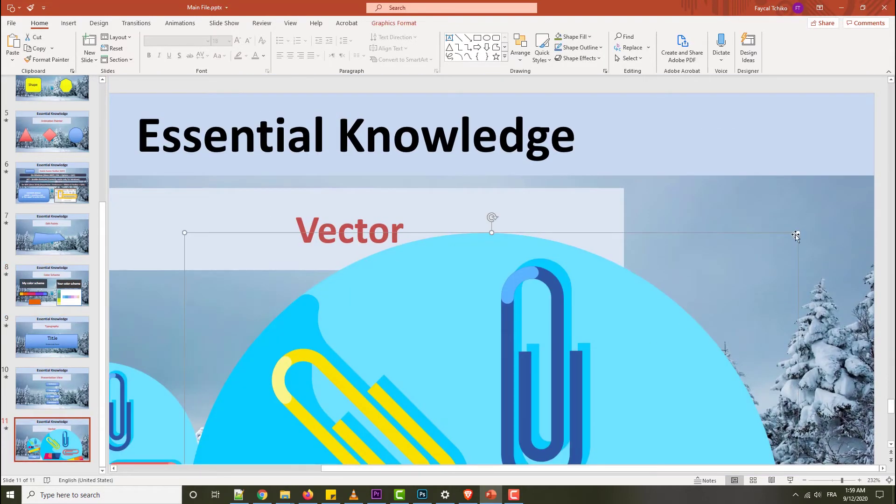
drag(796, 235, 891, 106)
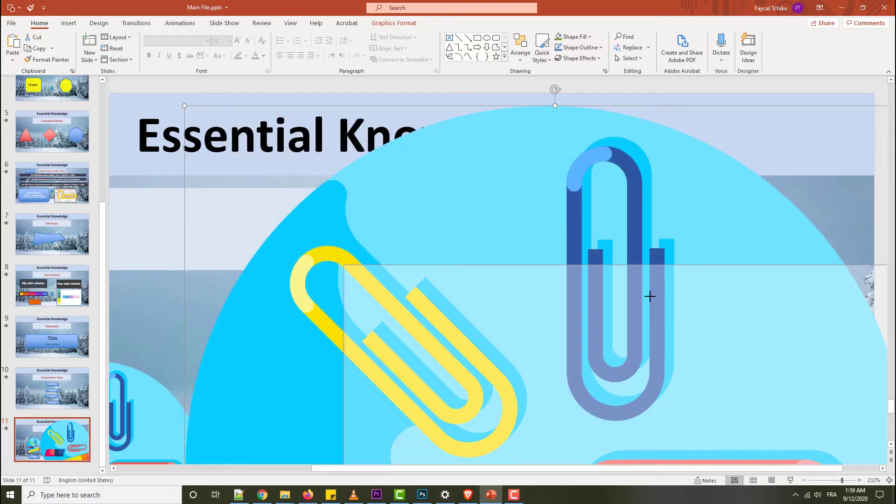
drag(209, 123, 497, 413)
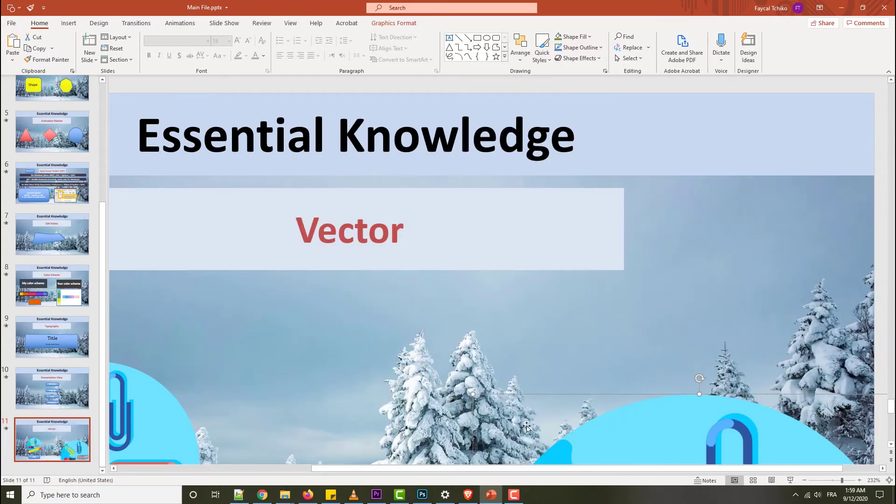
- Shrink the SVG graphic to roughly the PNG's size above its label, then zoom to 172%
scroll(771, 456, down, 5)
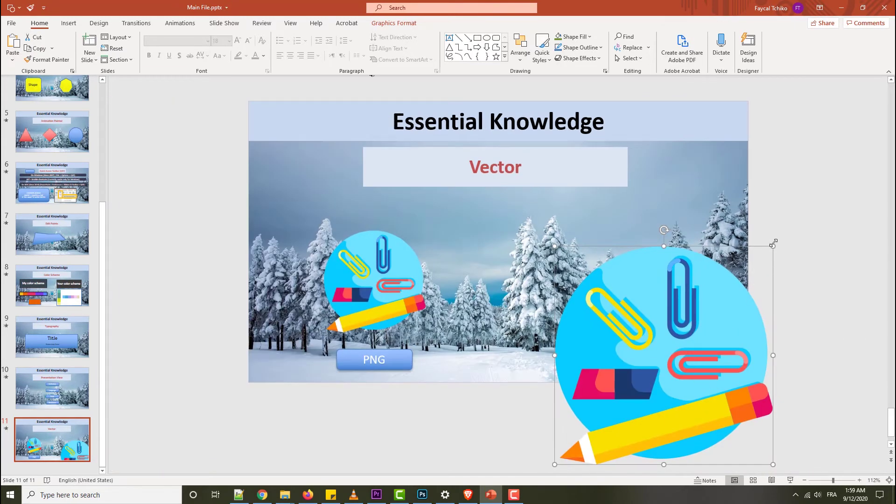
drag(773, 246, 722, 296)
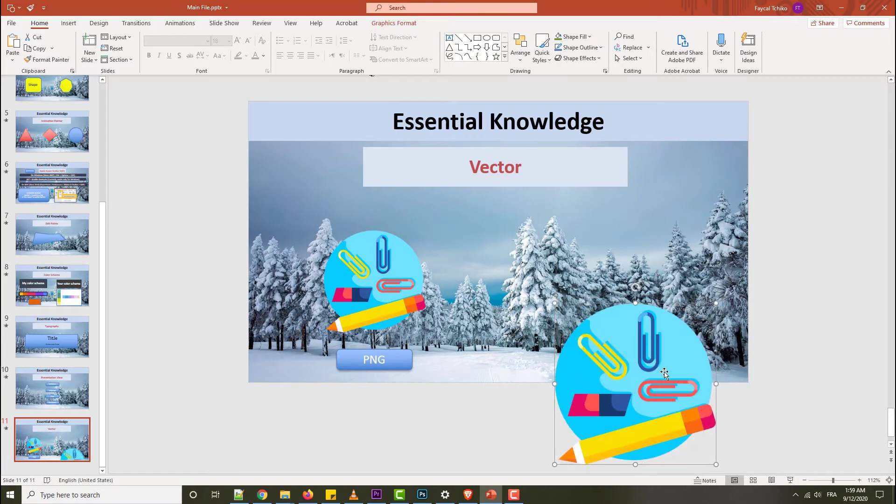
drag(665, 362, 629, 255)
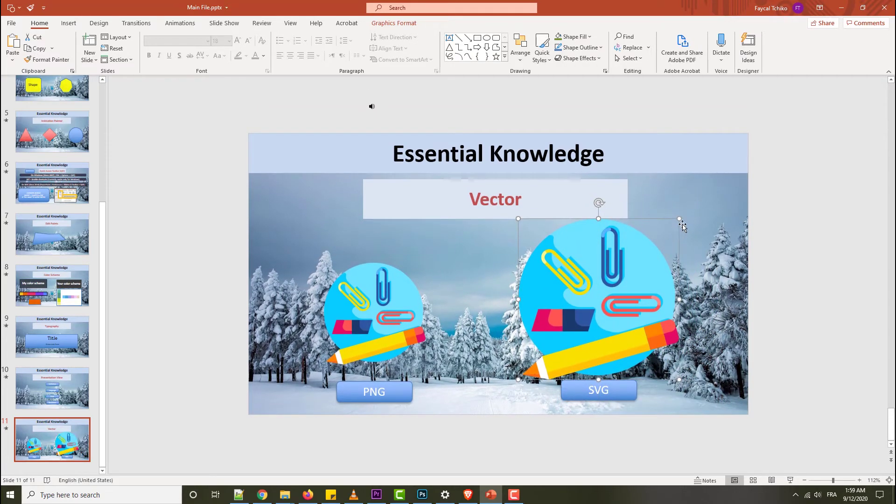
mouse_move(679, 218)
mouse_down()
mouse_move(643, 252)
mouse_move(634, 292)
mouse_up()
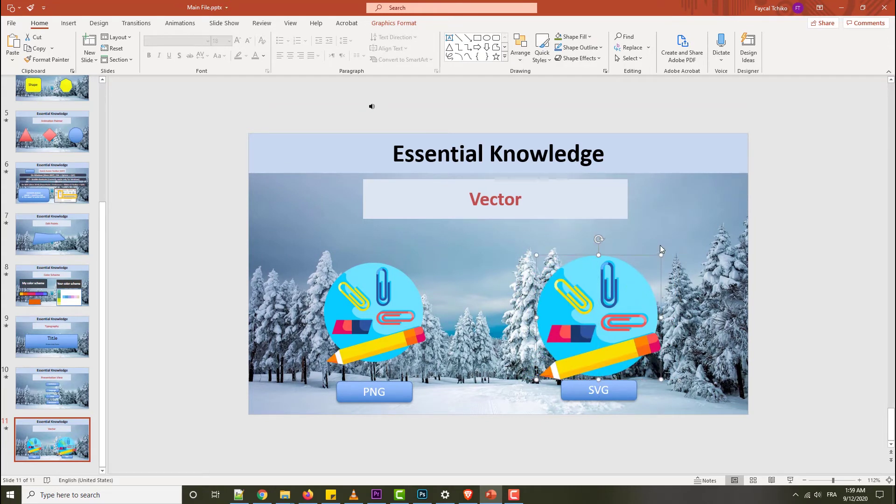
drag(661, 255, 648, 260)
mouse_move(620, 299)
mouse_down()
mouse_move(611, 302)
mouse_move(619, 306)
mouse_move(617, 335)
mouse_up()
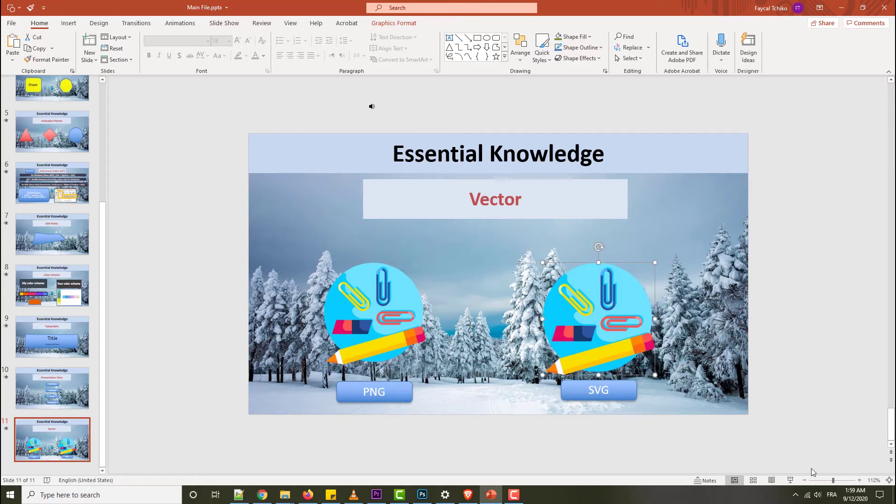
drag(834, 481, 839, 480)
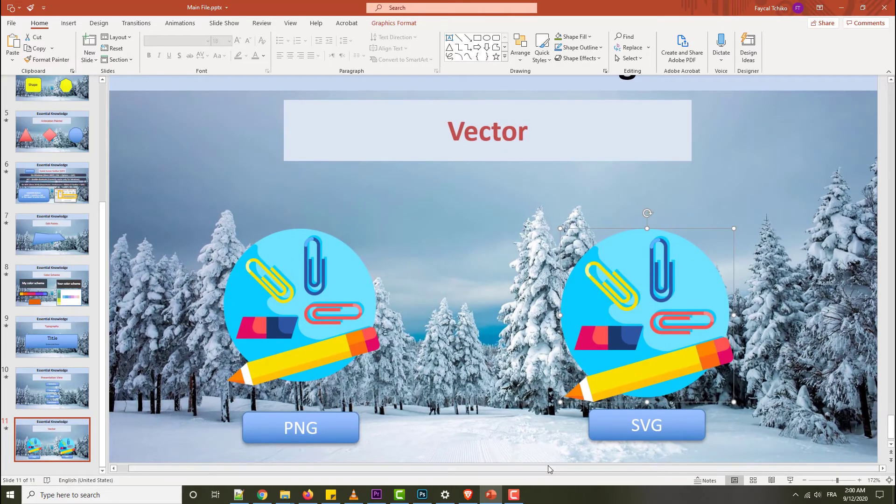
- Ungroup the SVG graphic, accept converting it to a drawing object, then ungroup again
click(245, 278)
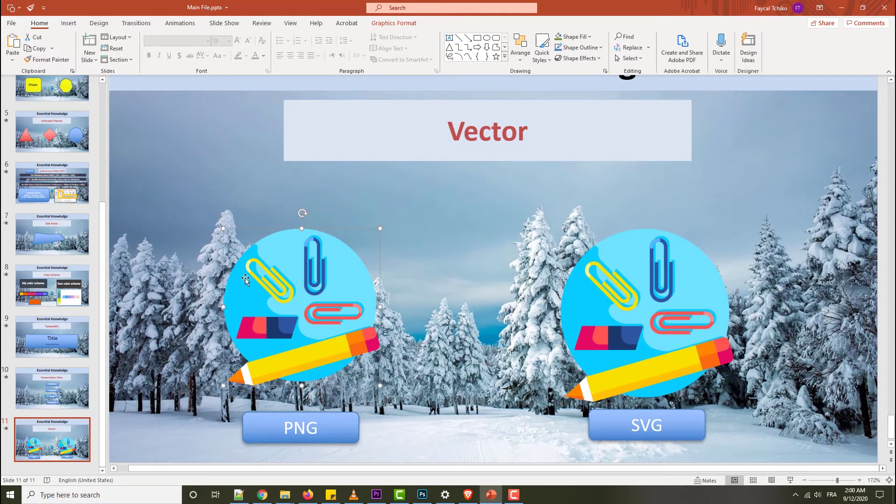
right_click(319, 309)
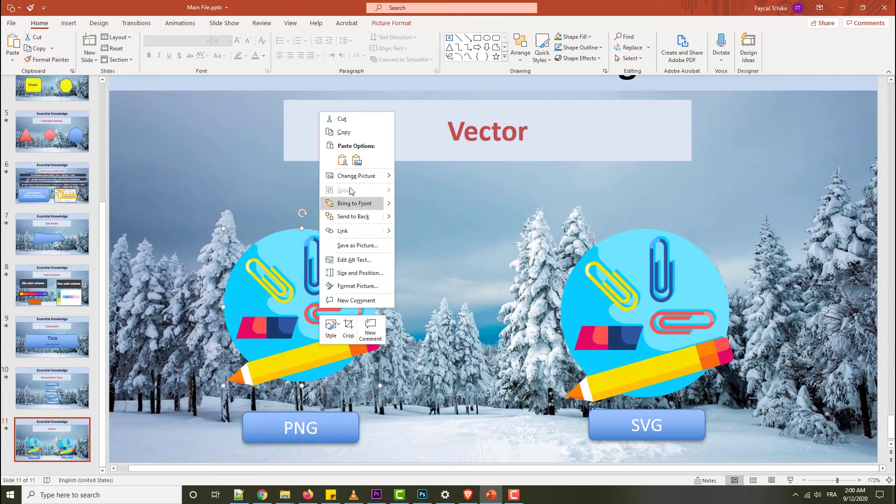
click(626, 309)
click(624, 309)
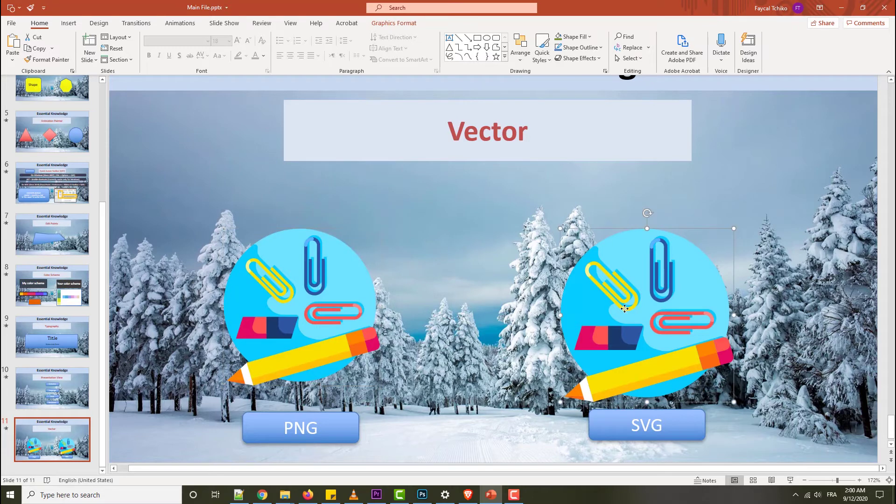
right_click(624, 308)
mouse_move(650, 191)
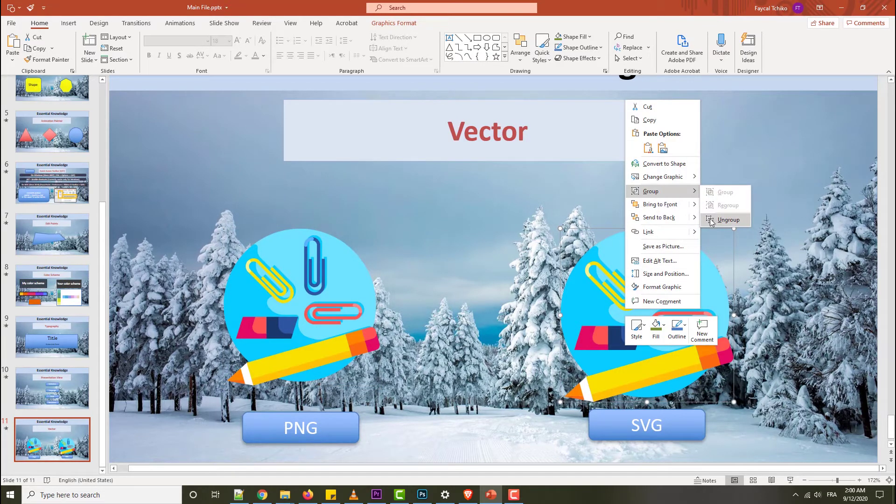
click(711, 222)
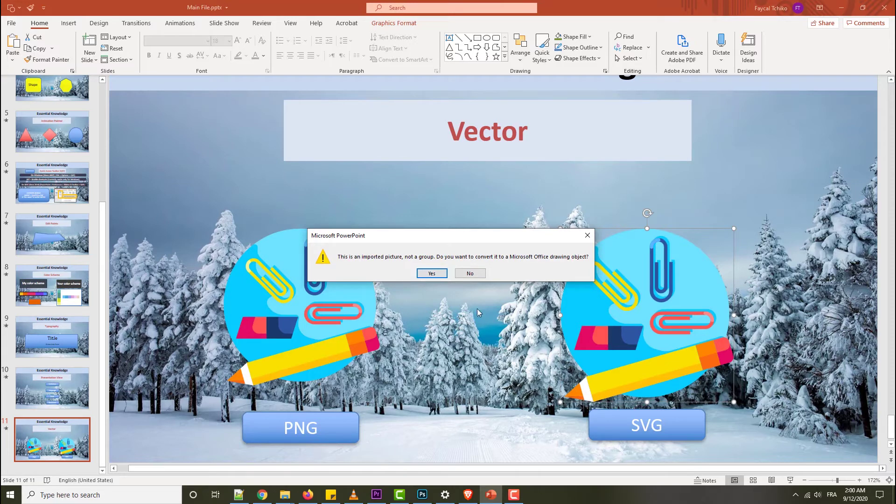
click(432, 273)
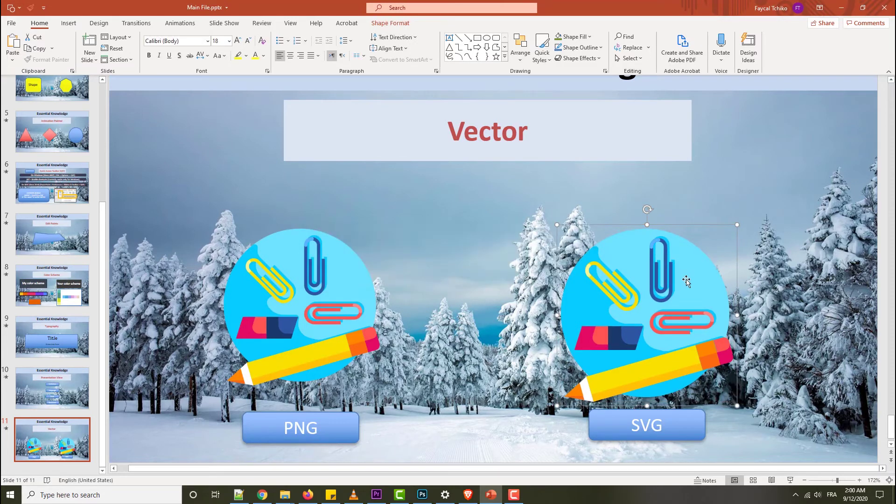
right_click(626, 298)
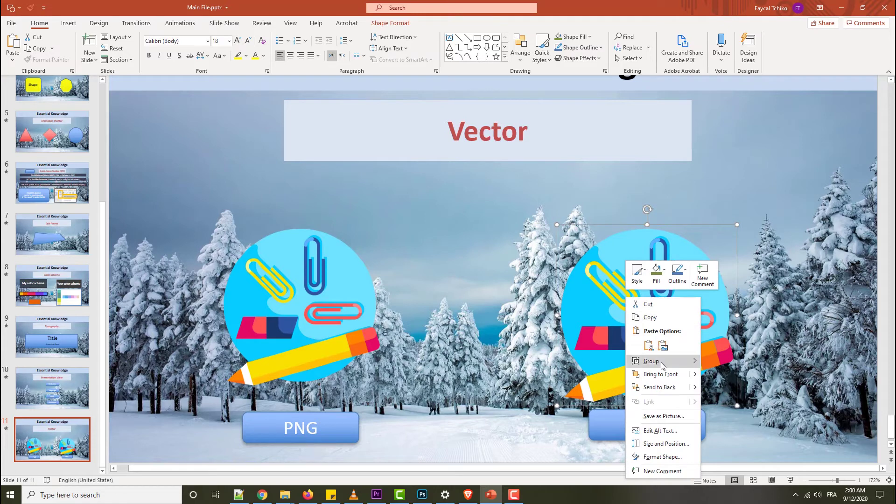
mouse_move(651, 360)
click(740, 388)
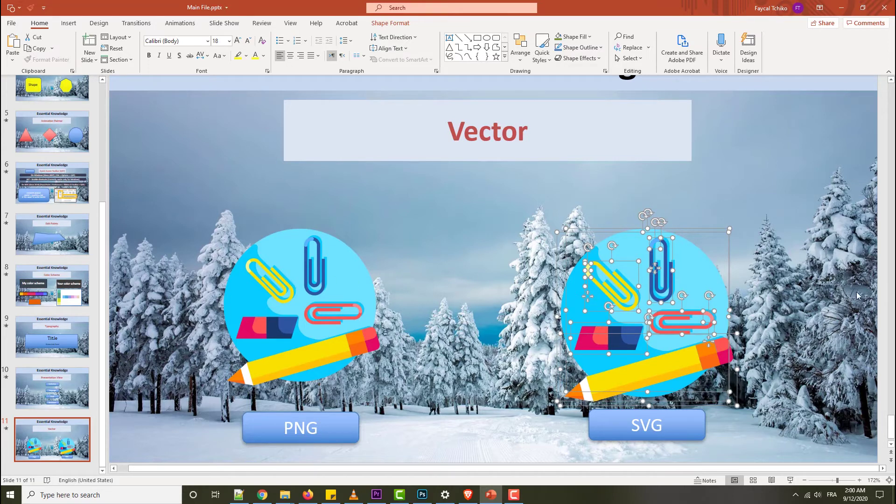
- Regroup the SVG shapes and change the pencil's fill from yellow to blue
key(ctrl+g)
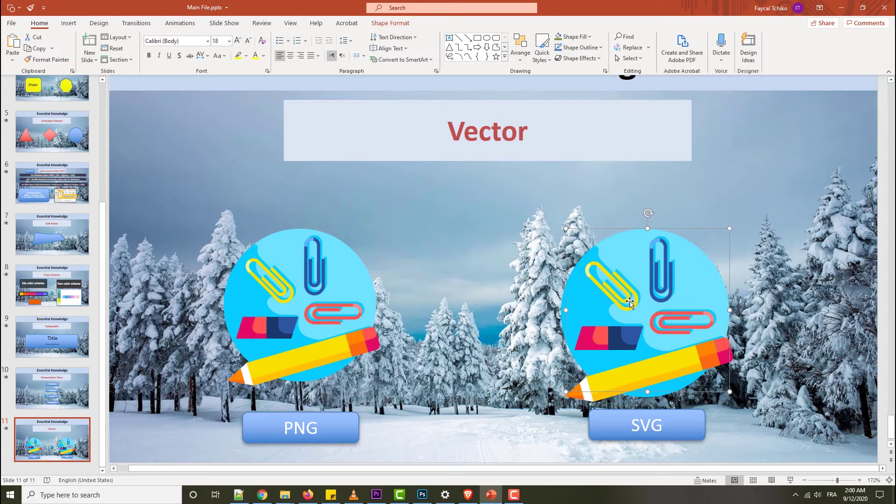
click(661, 265)
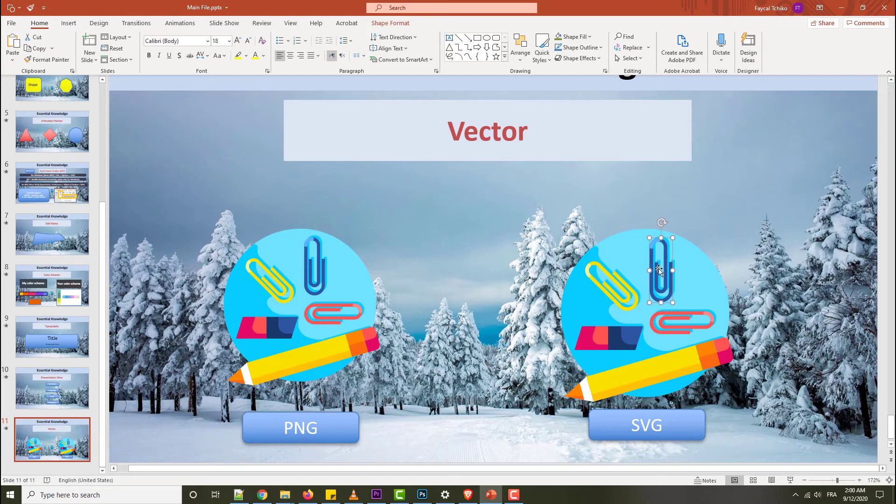
click(627, 373)
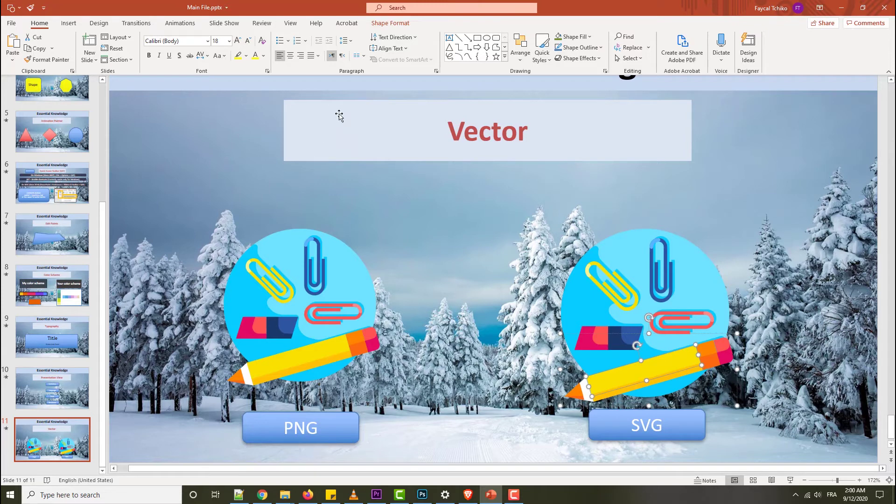
click(392, 24)
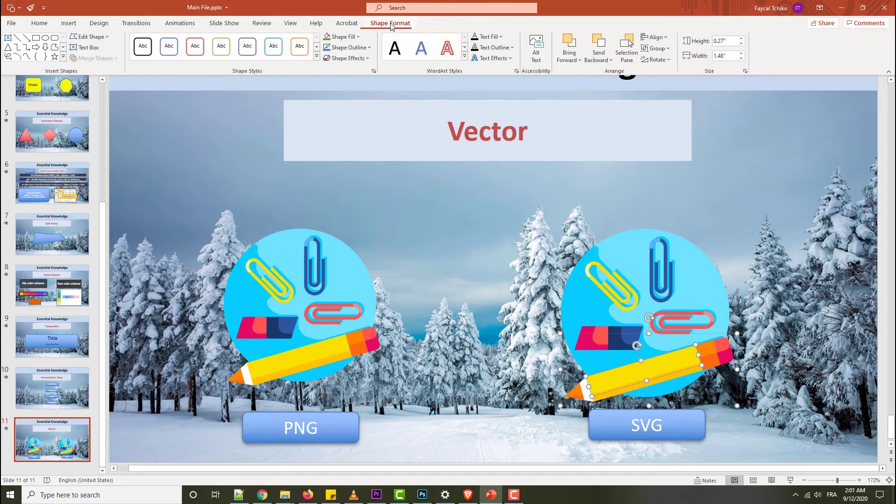
click(345, 37)
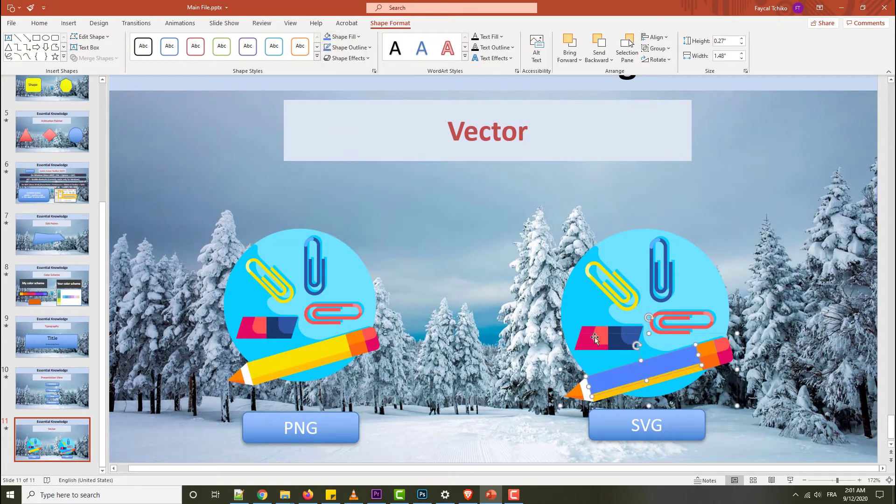
click(611, 396)
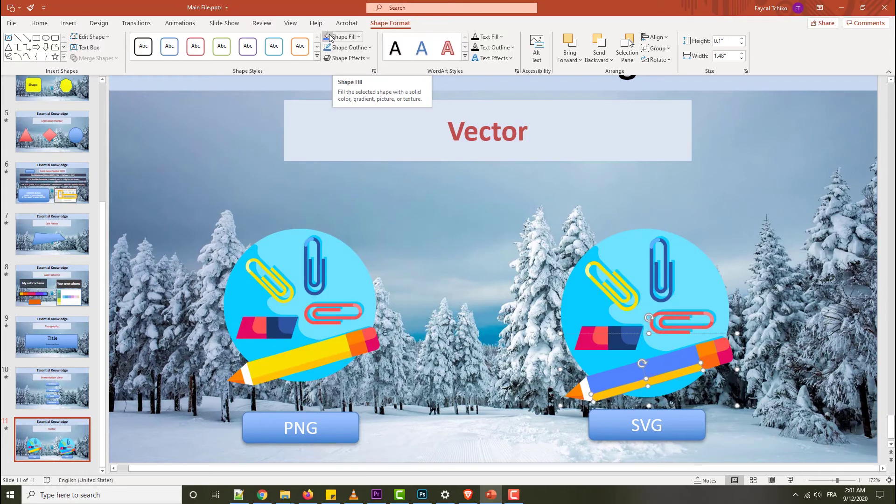
click(510, 239)
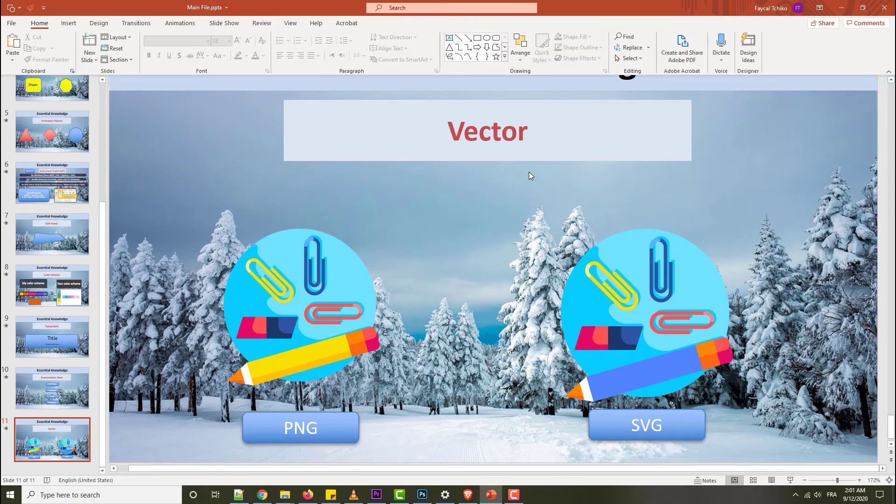
- Select pieces inside the SVG group, undoing the accidental move of the background circle
click(660, 289)
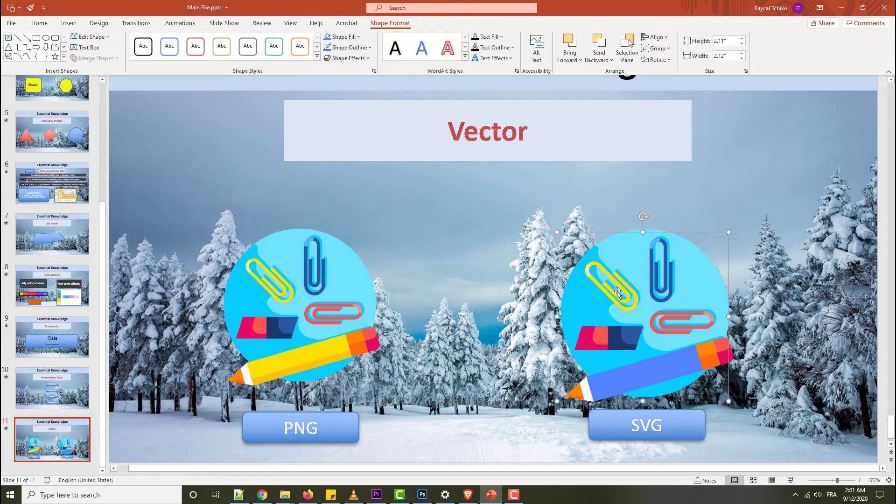
drag(617, 293, 547, 289)
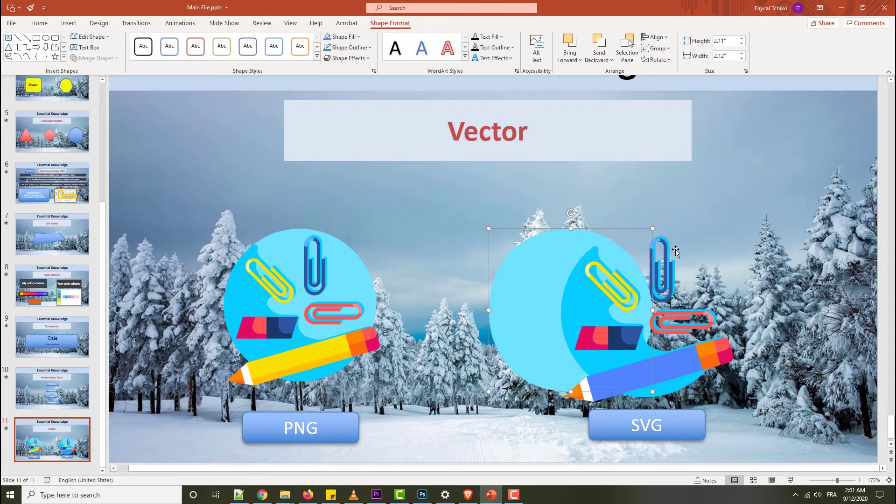
key(ctrl+z)
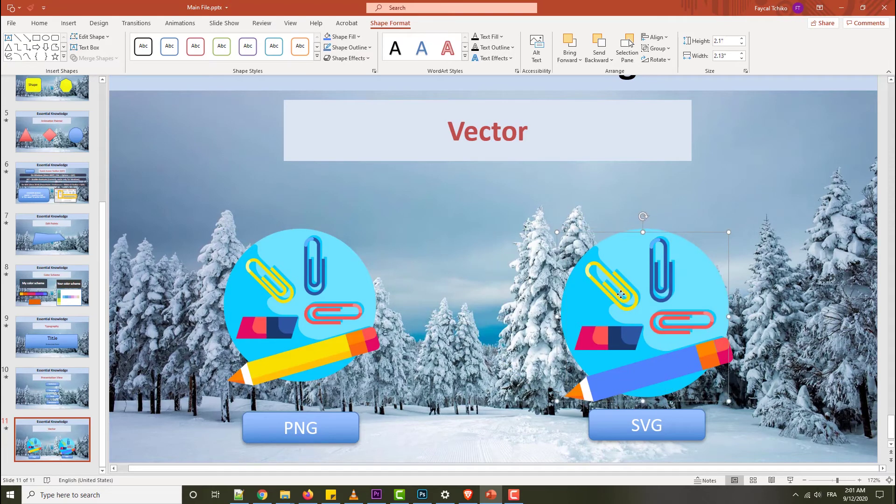
click(622, 293)
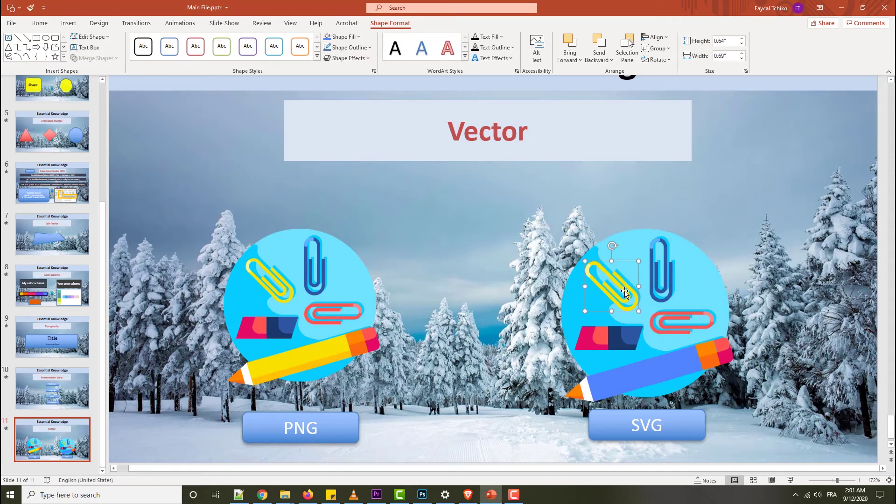
mouse_move(624, 293)
mouse_down()
mouse_move(478, 259)
mouse_move(625, 290)
mouse_up()
- Select the whole eraser and zoom the slide to 304%
click(612, 330)
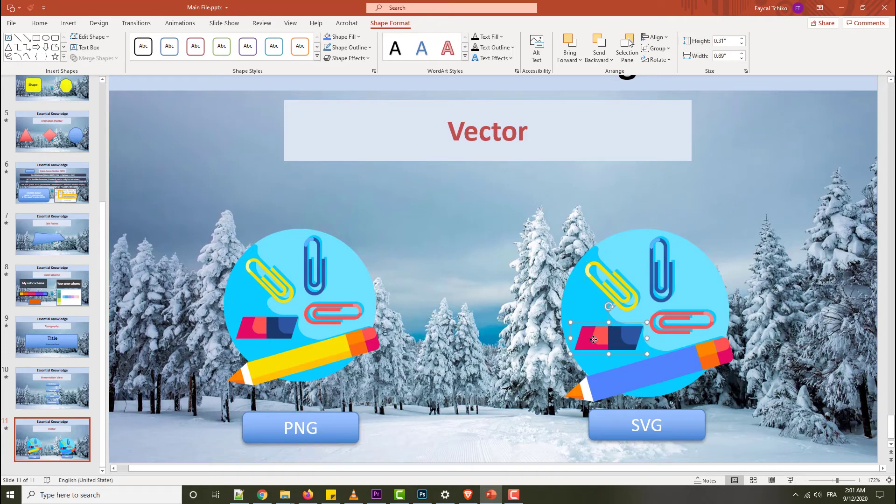
click(588, 343)
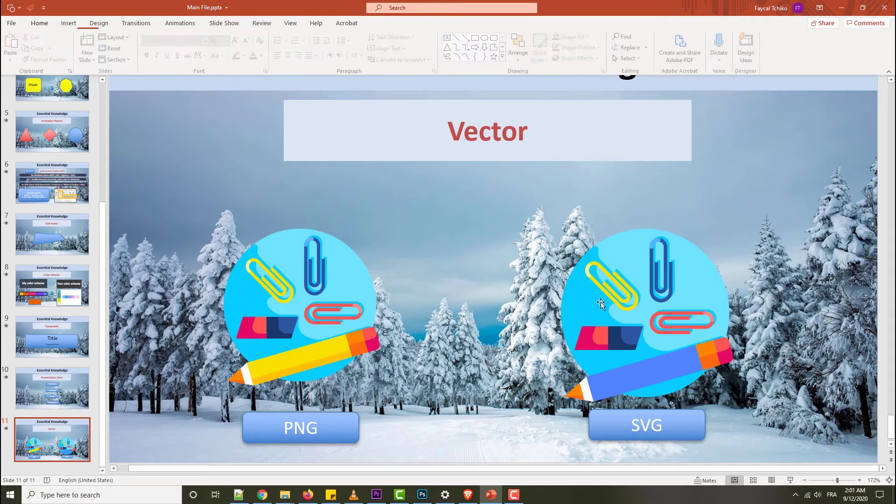
click(595, 332)
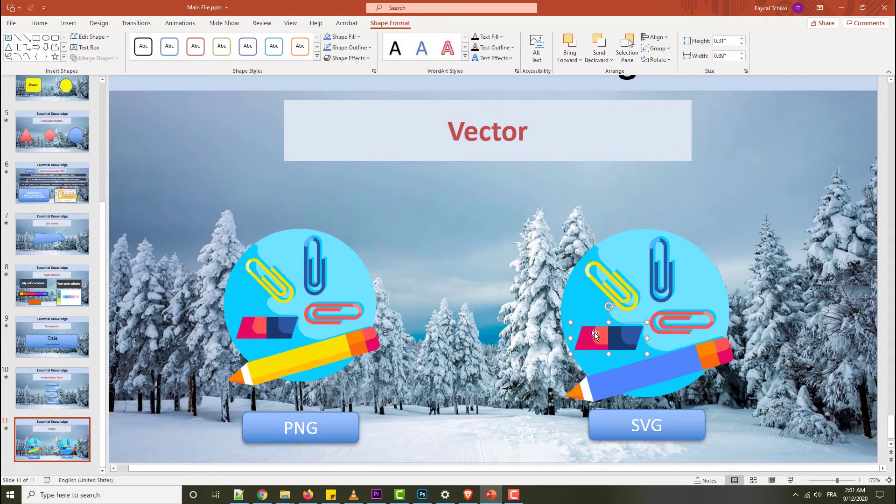
click(847, 480)
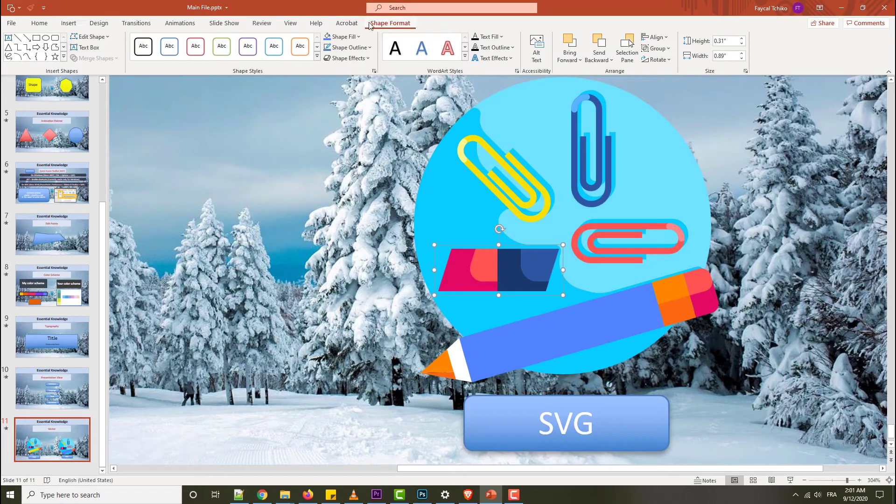
- Turn on Edit Points for the red eraser half and magnify the view further
click(90, 36)
mouse_move(105, 49)
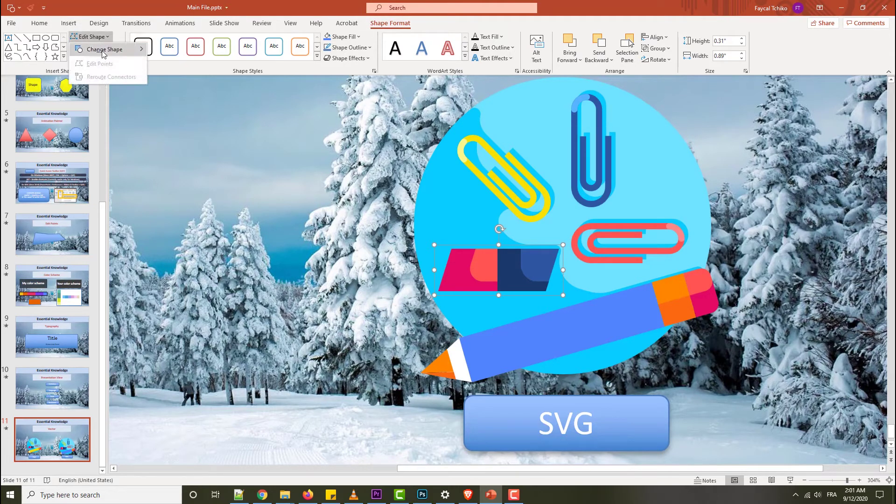
click(572, 250)
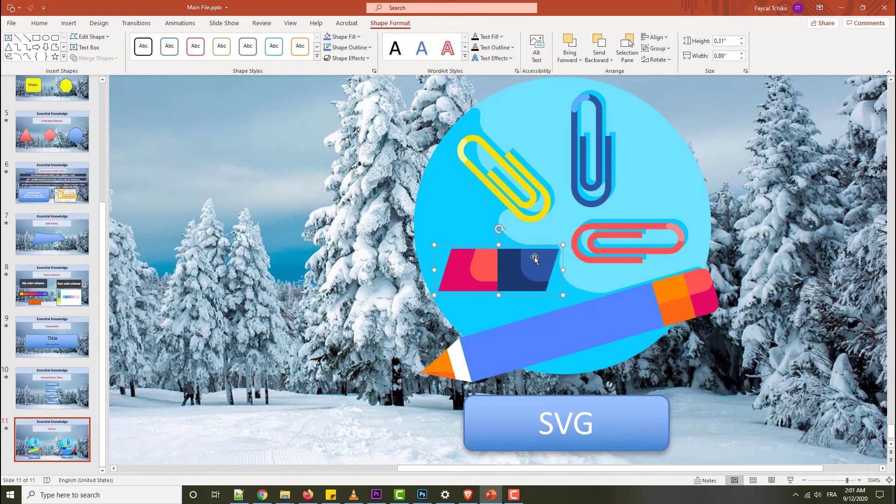
click(486, 275)
click(104, 40)
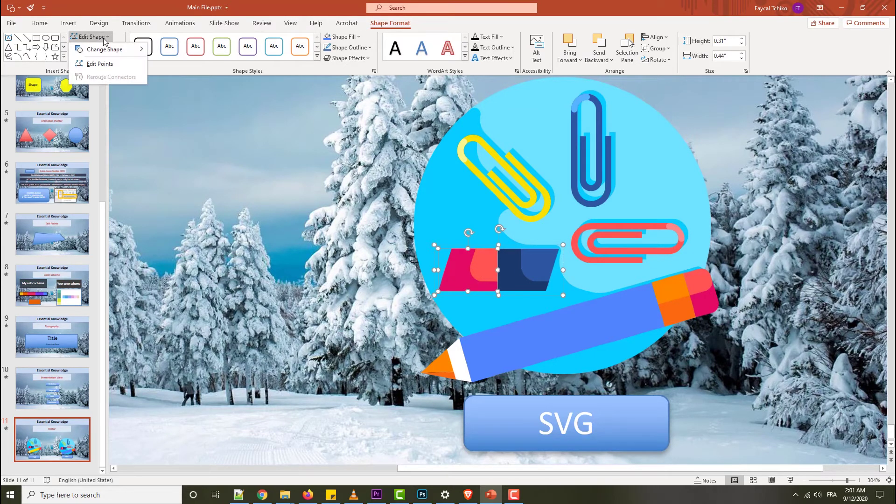
click(89, 62)
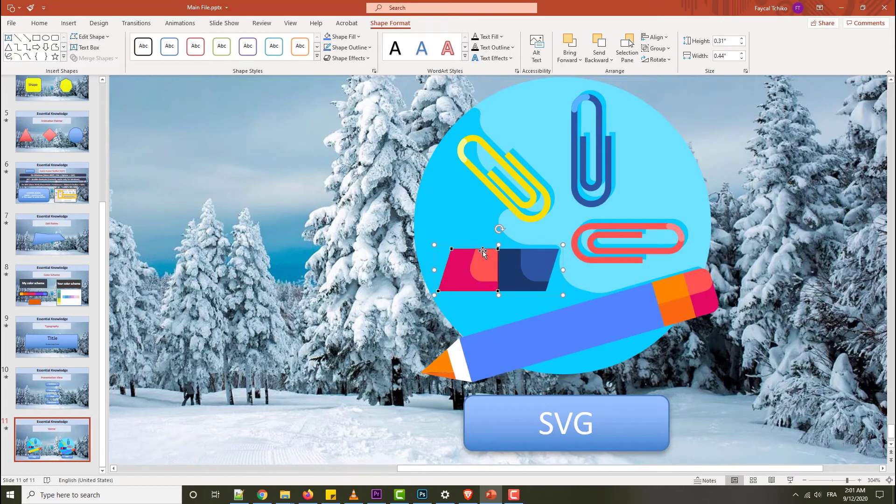
click(852, 480)
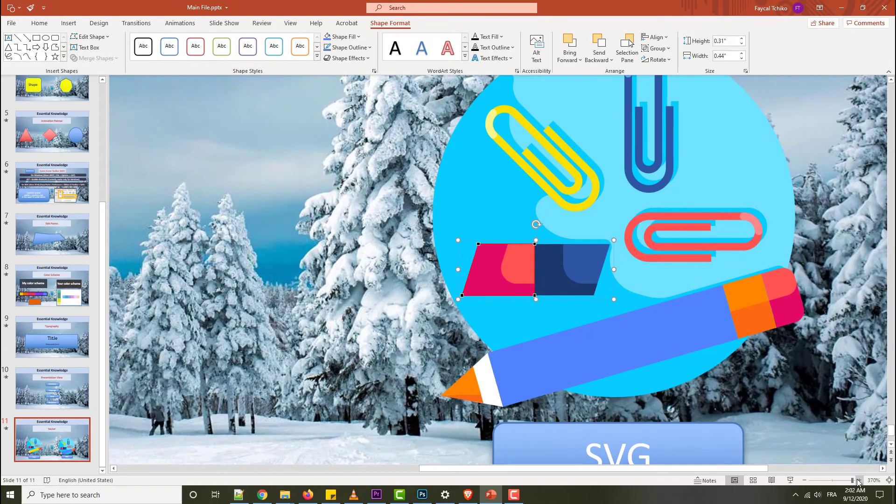
click(858, 481)
click(858, 481)
click(859, 480)
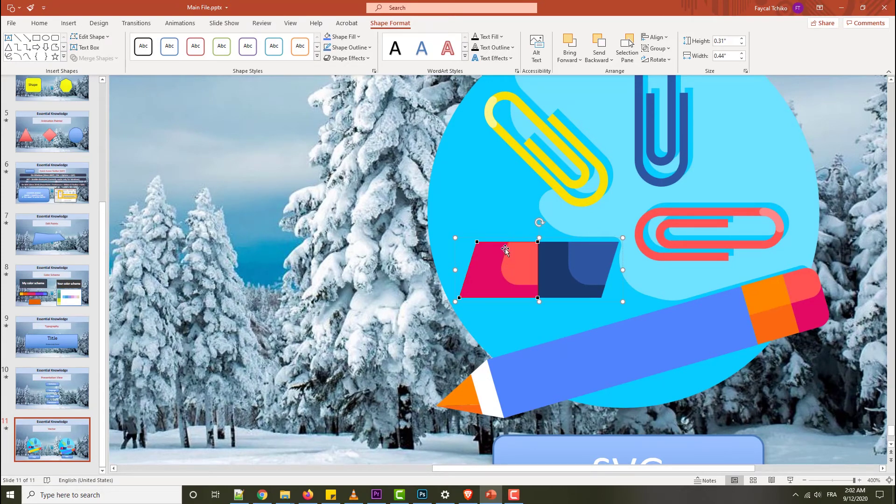
- Re-enable Edit Points and add points on the red half's top, bottom and left edges
mouse_move(505, 251)
mouse_down()
mouse_move(348, 277)
mouse_move(526, 270)
mouse_up()
click(91, 37)
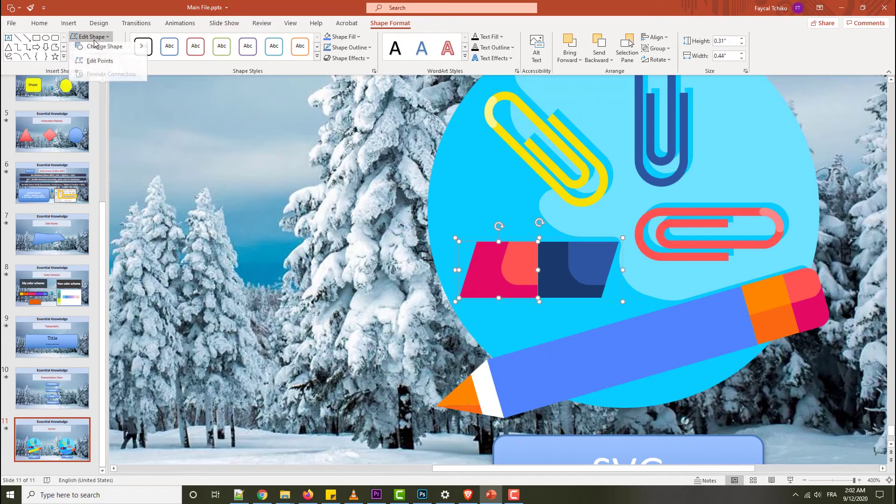
click(98, 59)
click(501, 242)
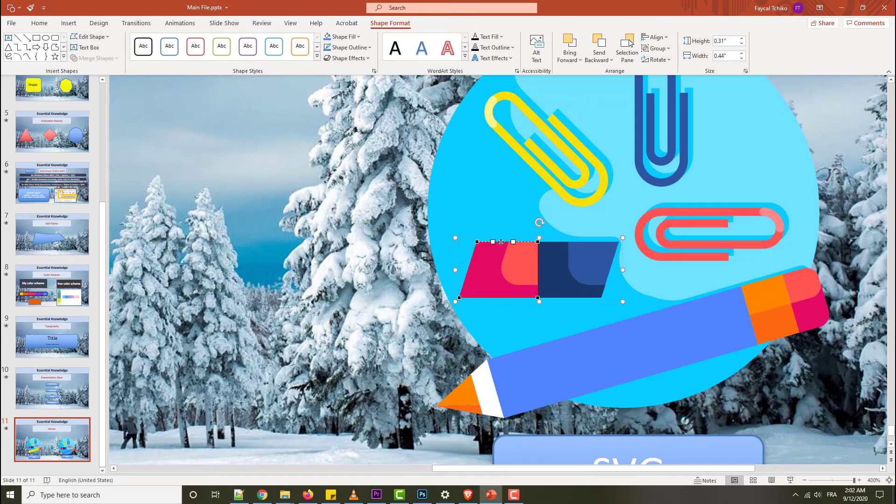
click(496, 297)
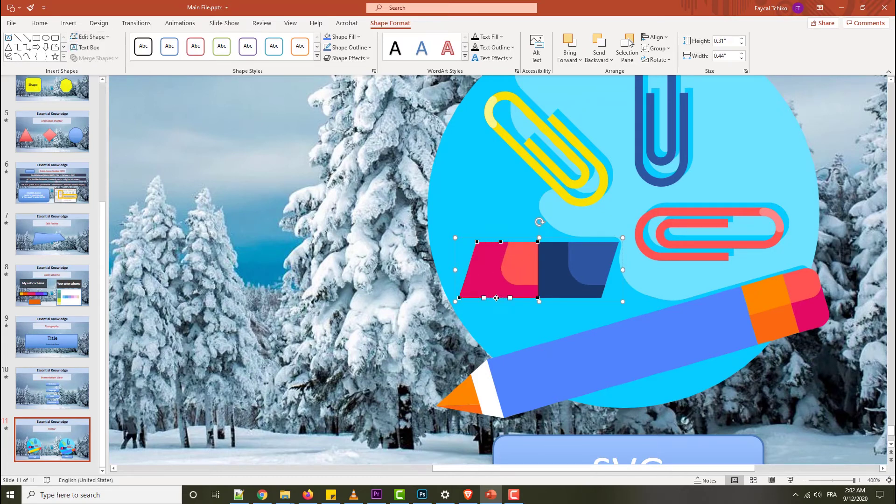
click(466, 270)
click(469, 267)
- Drag the top-left, left and bottom points outward to reshape, then undo the edits
drag(476, 241, 459, 231)
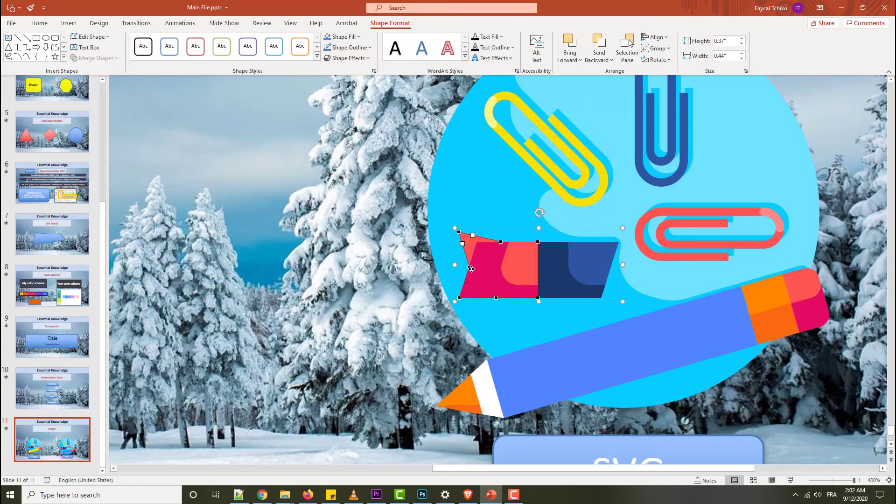
drag(471, 269, 454, 279)
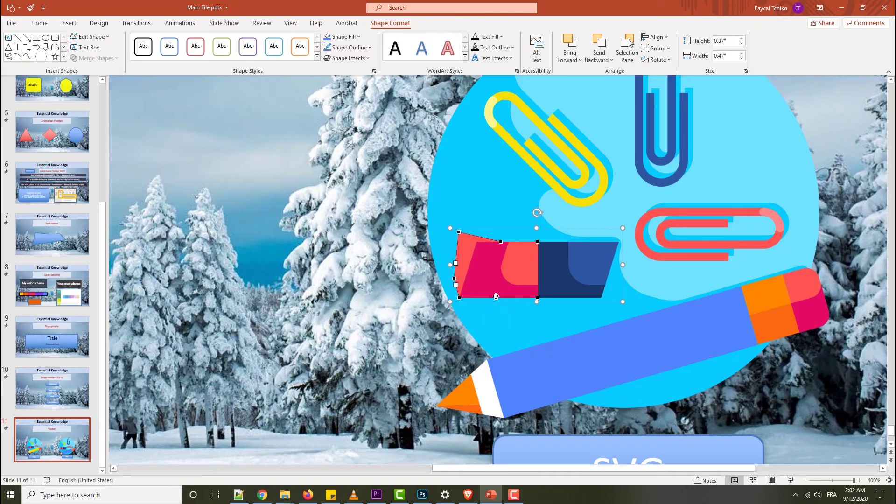
drag(496, 297, 501, 323)
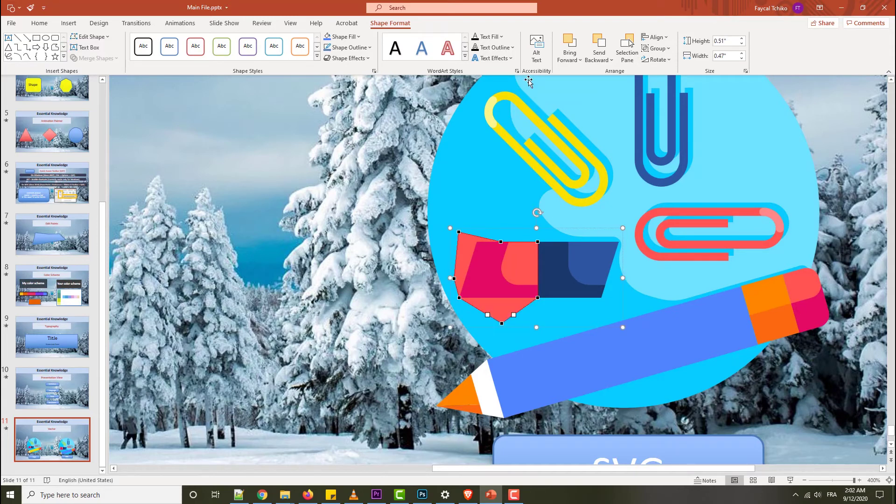
key(ctrl+z)
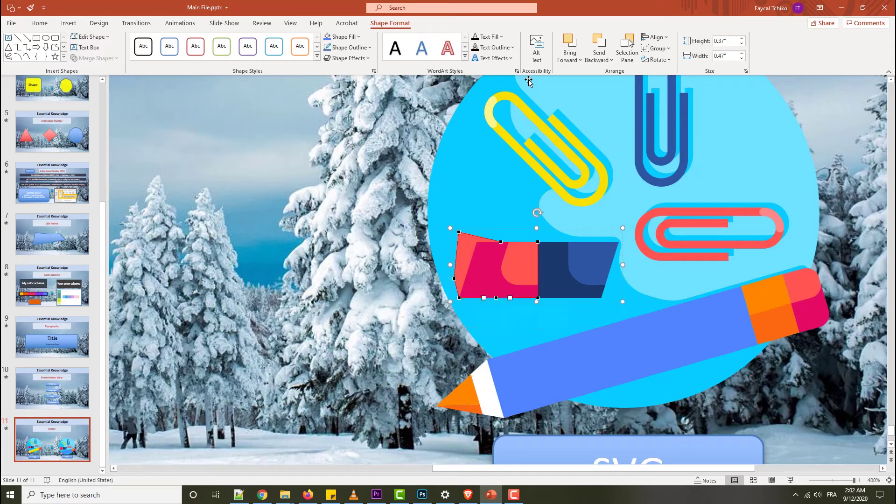
key(ctrl+z)
key(ctrl+z)
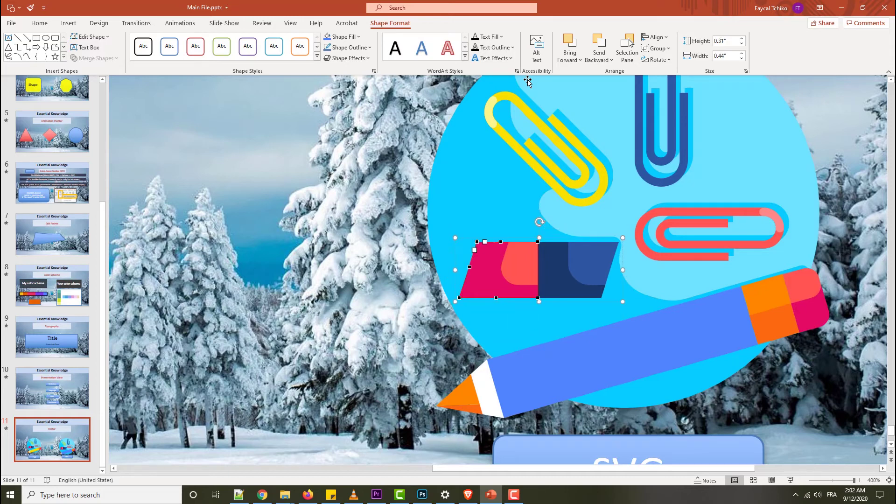
- Return the zoom to 100% and deselect the eraser to show the whole slide
click(830, 481)
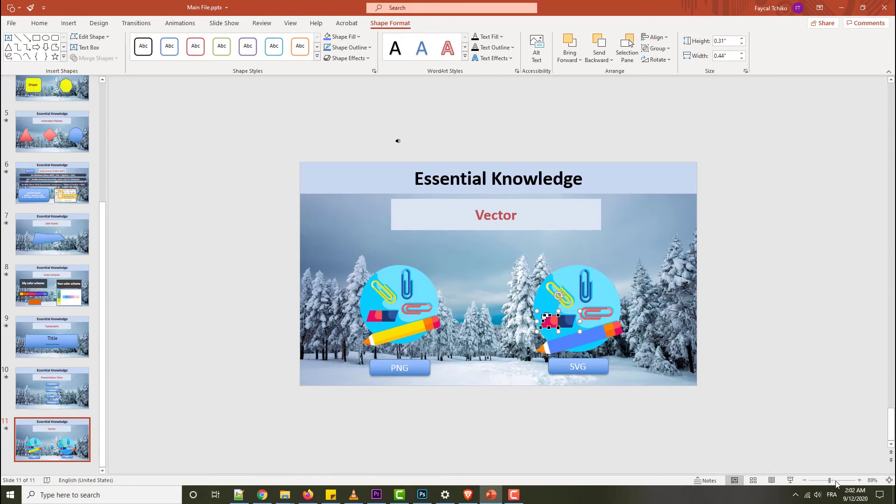
click(835, 480)
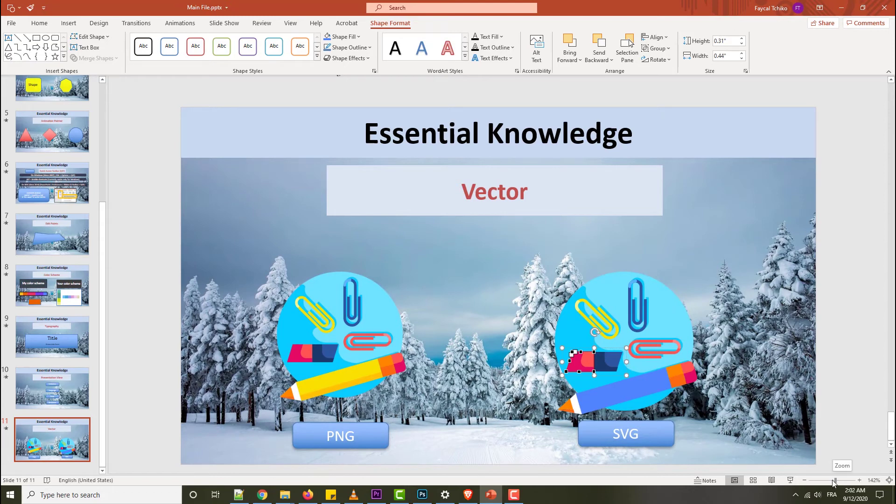
drag(835, 481, 832, 481)
click(768, 304)
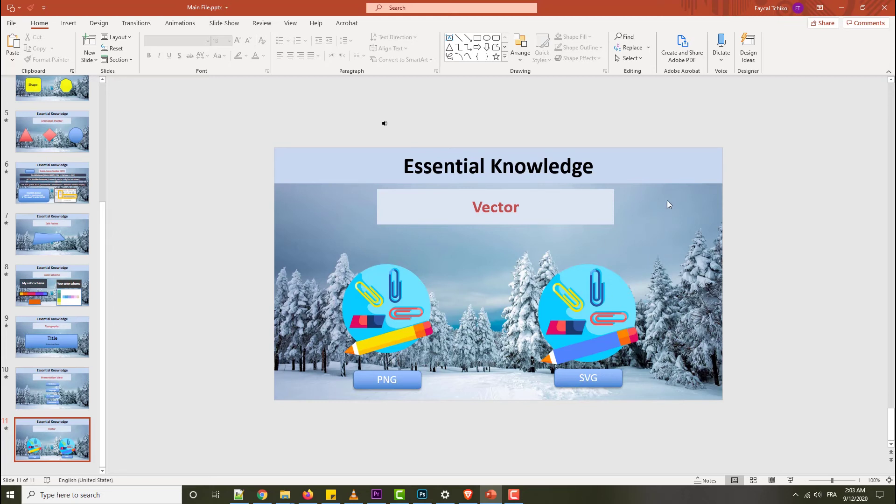
- Insert the cheese icon from the Icons library onto the slide
click(68, 24)
click(170, 44)
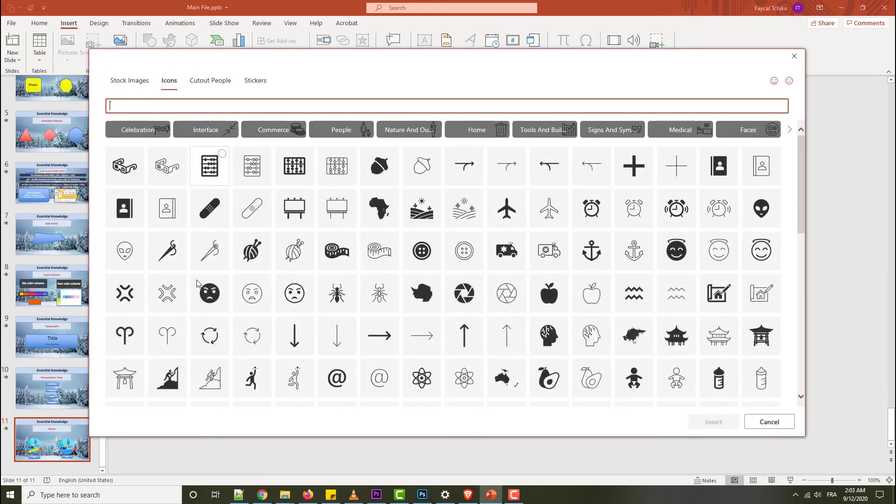
scroll(252, 263, down, 5)
scroll(224, 256, down, 5)
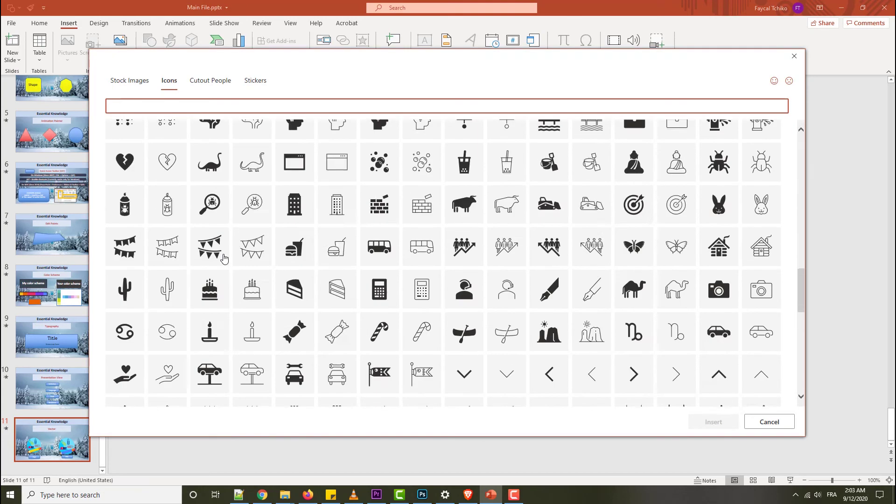
scroll(223, 258, down, 5)
scroll(222, 259, down, 1)
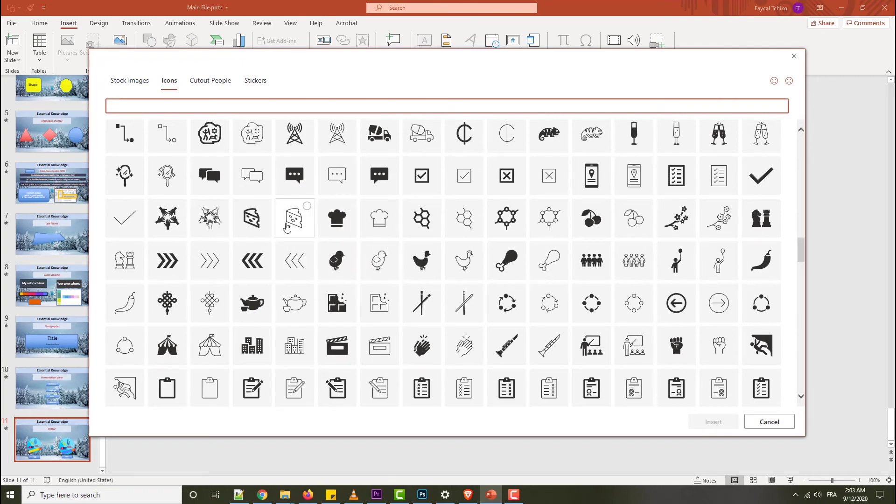
click(297, 218)
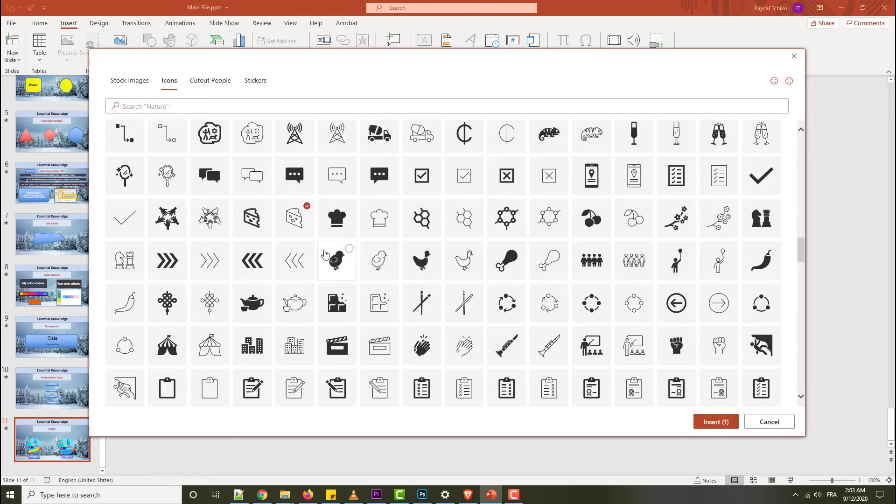
click(712, 422)
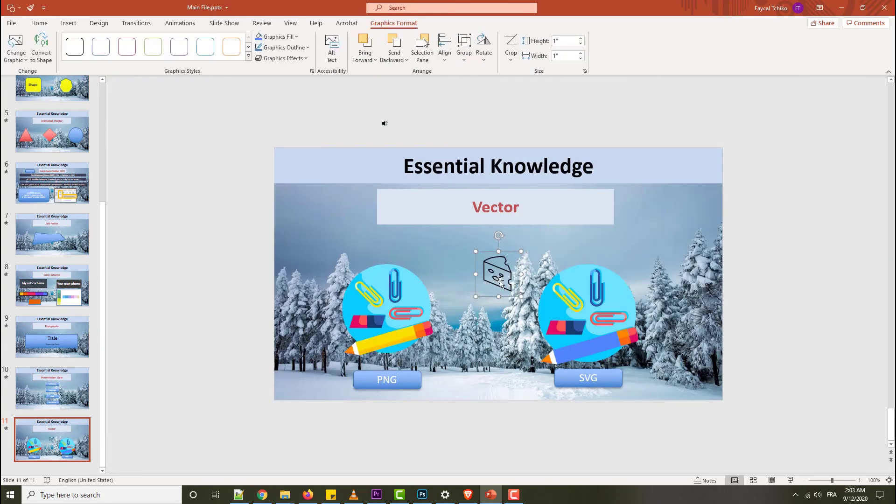
- Move the cheese icon between the two circles and give it a yellow Graphics Fill
drag(507, 279, 497, 310)
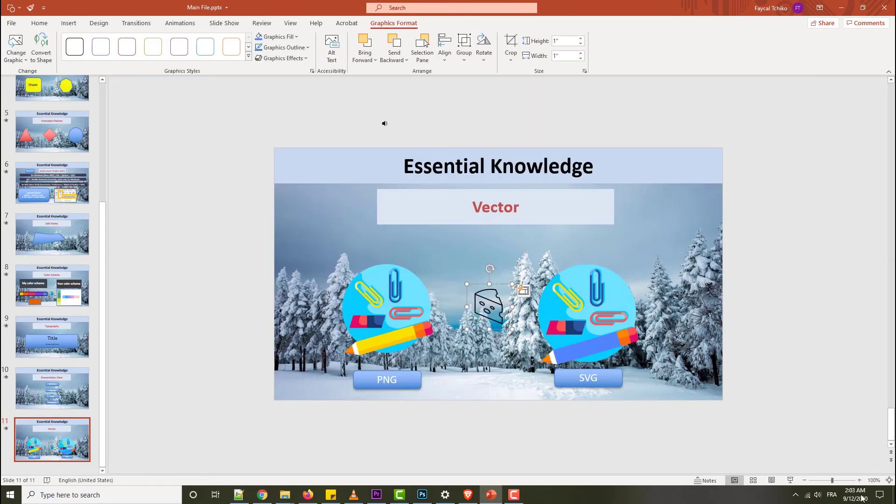
ctrl+scroll(497, 310, up, 5)
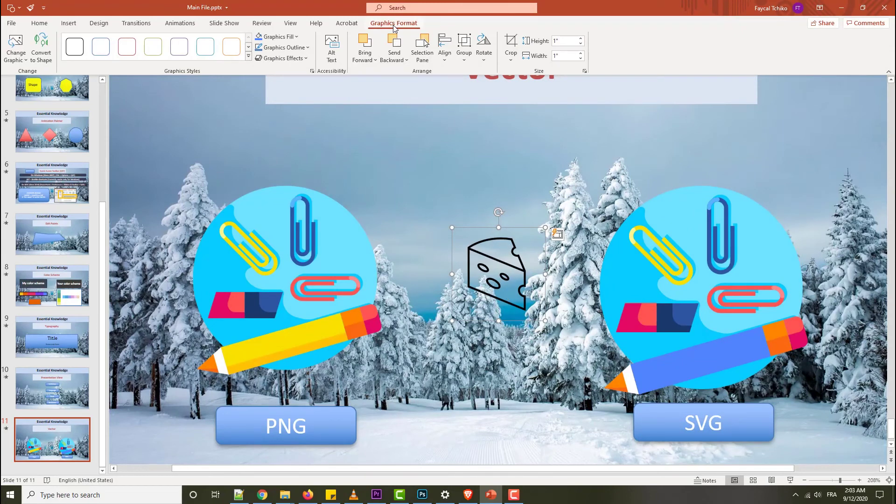
click(297, 37)
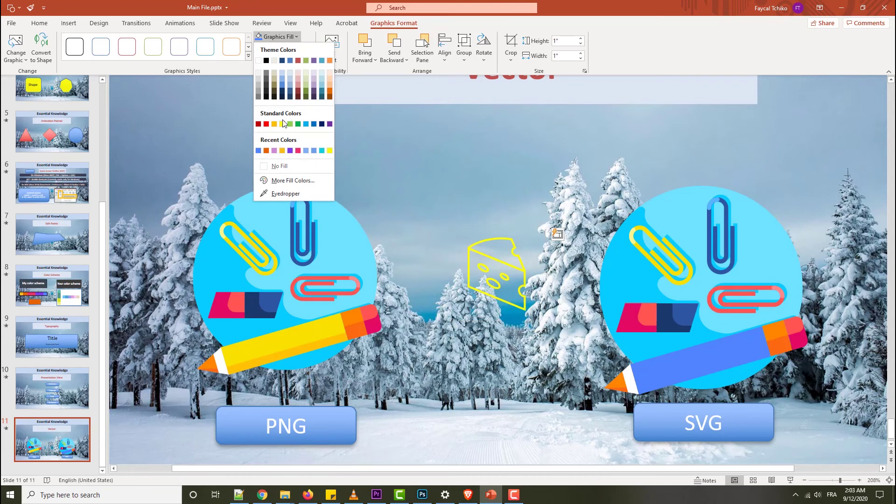
click(489, 260)
click(298, 36)
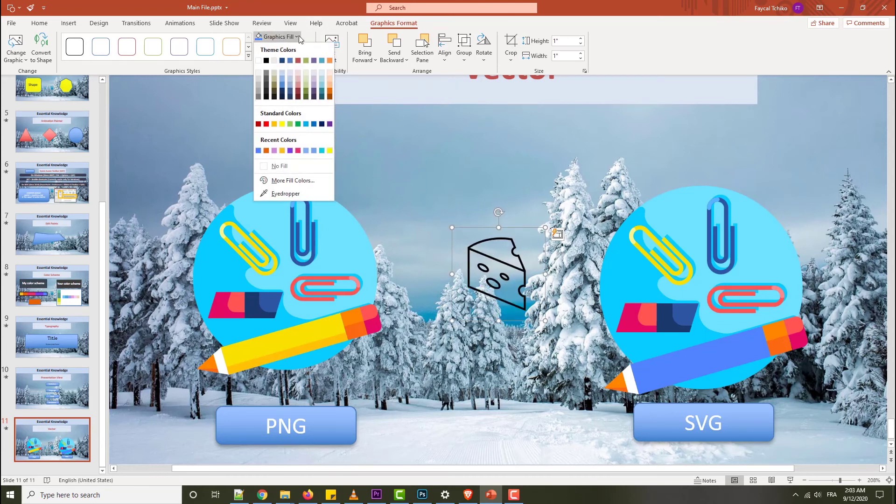
click(282, 124)
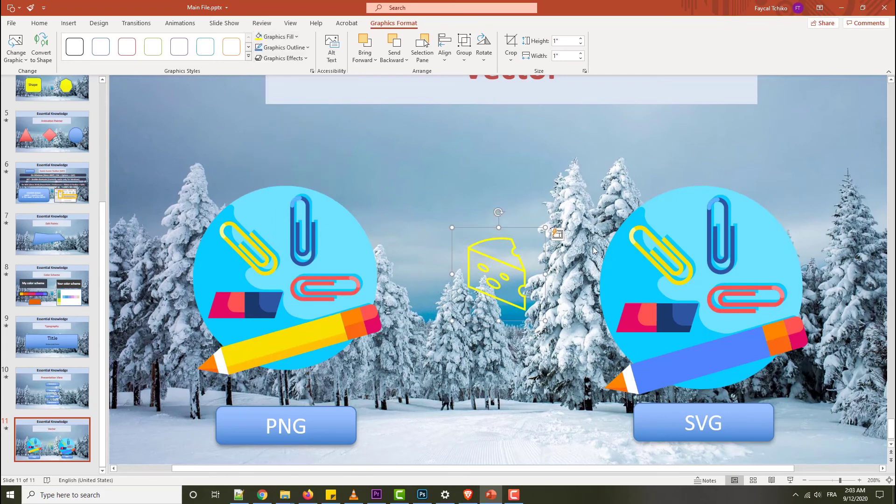